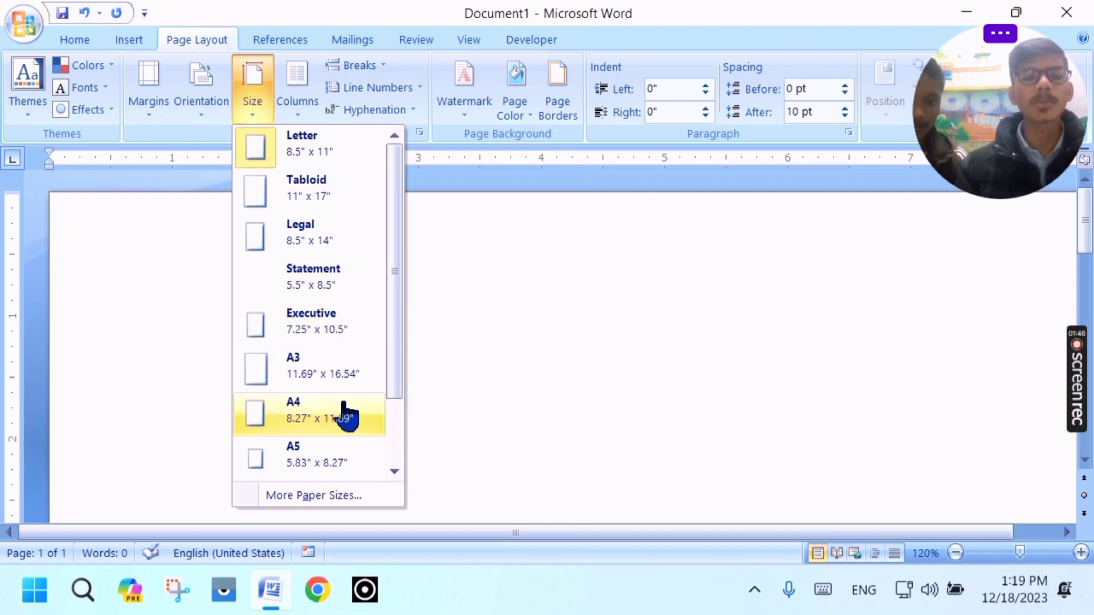
Step: Set the blank document's paper size to A4 (8.27" x 11.69")
left_click(311, 422)
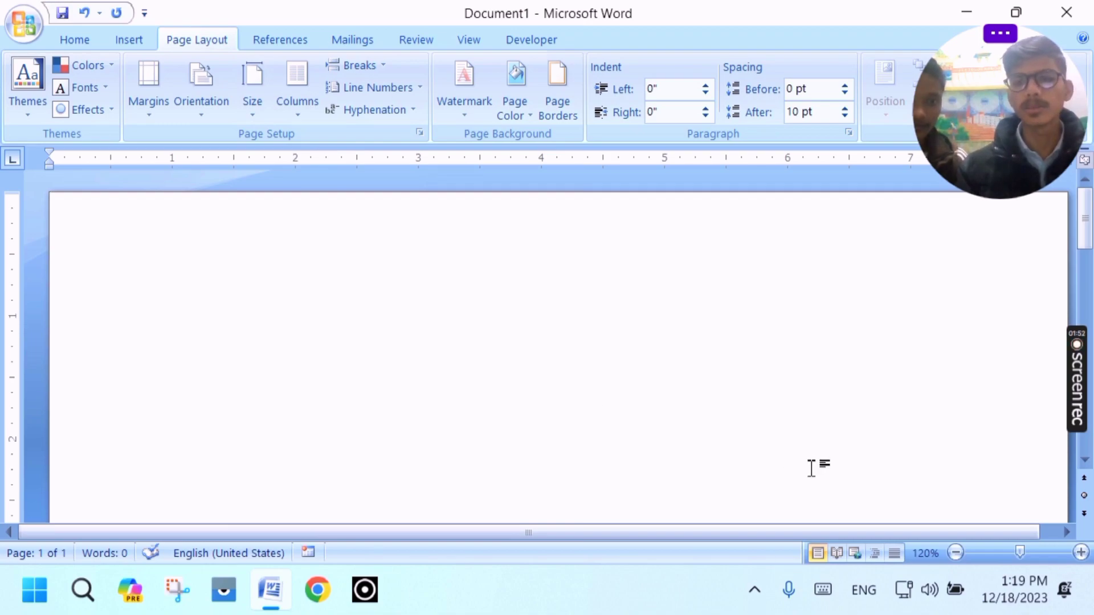
Step: Zoom the empty A4 page out to 90% to see the whole page width
left_click(955, 553)
left_click(956, 552)
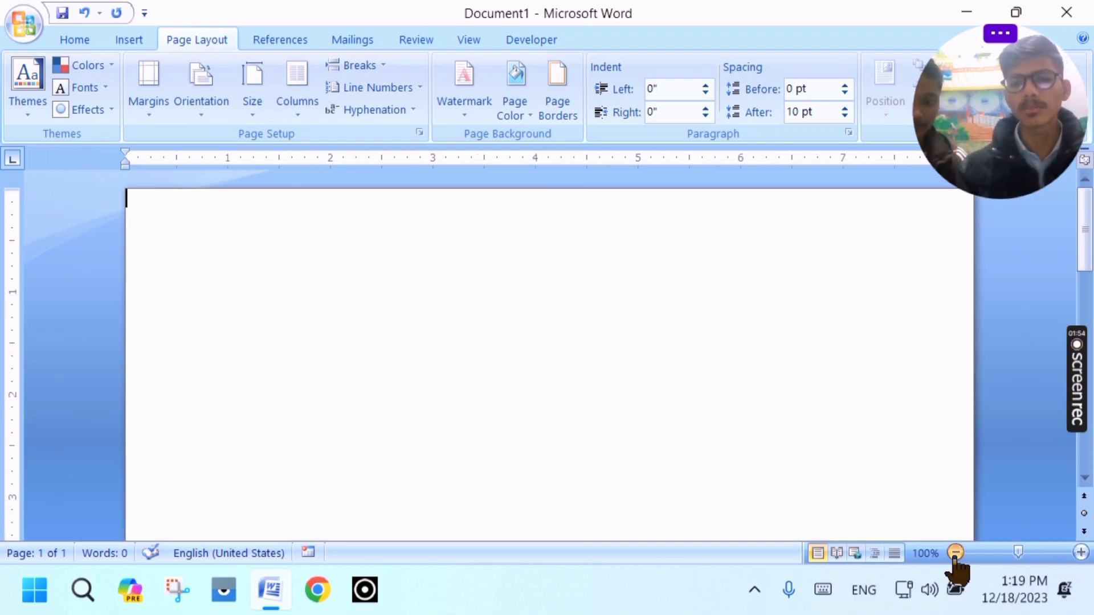
left_click(956, 553)
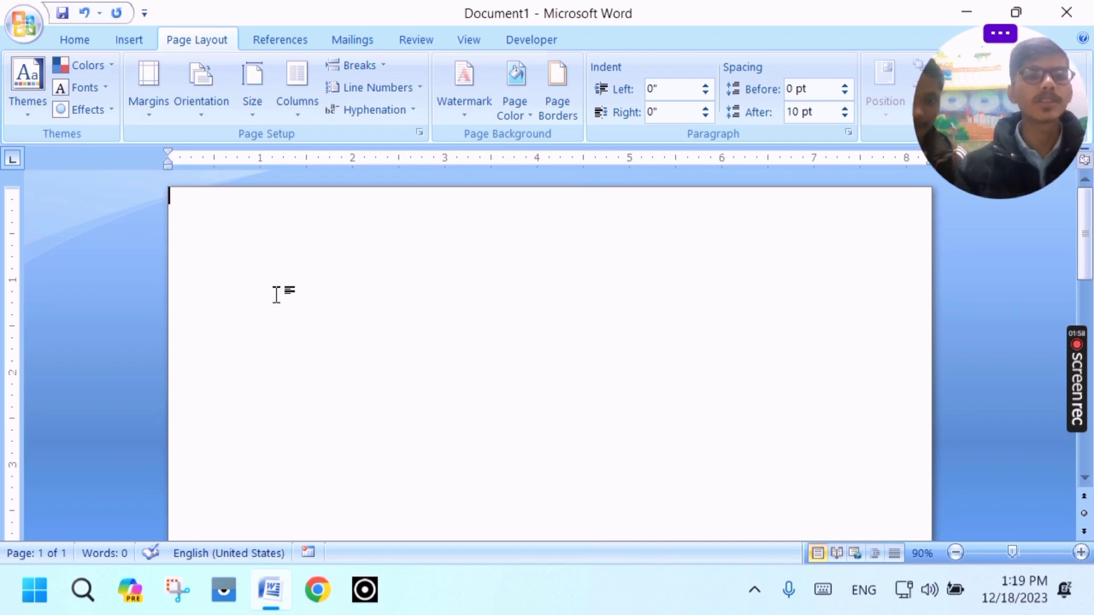
left_click(140, 46)
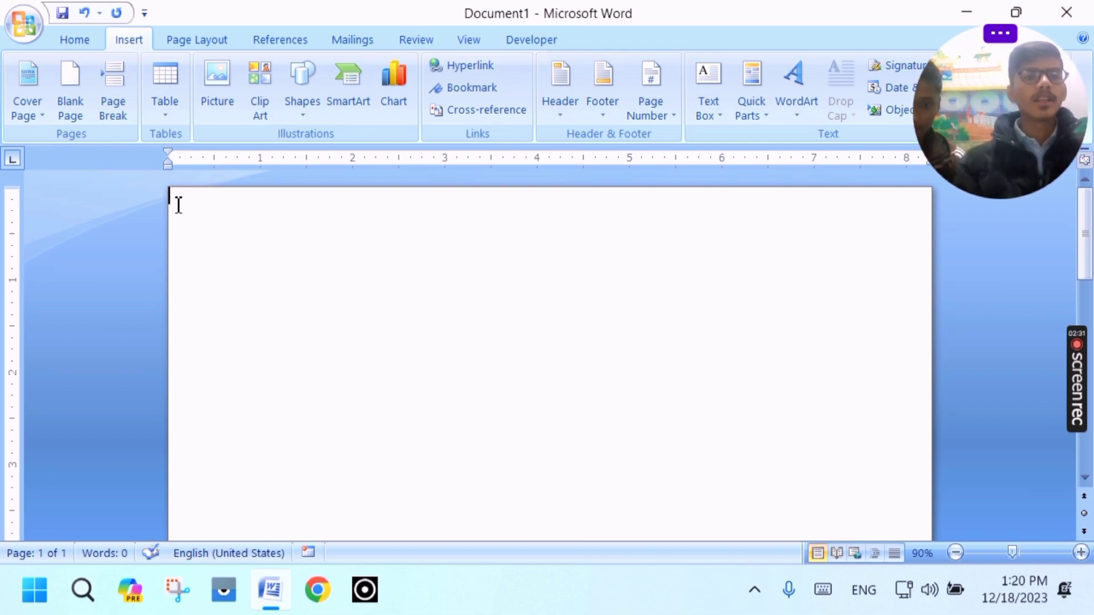
Step: Create a 2-column, 3-row table at the top of the page via Insert Table
left_click(169, 106)
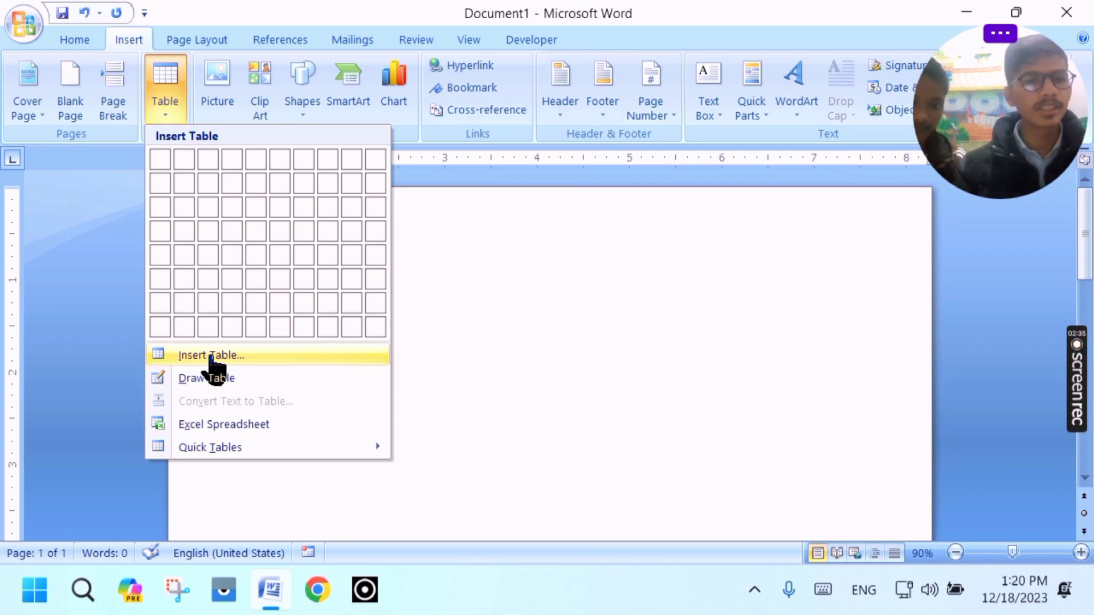
left_click(211, 358)
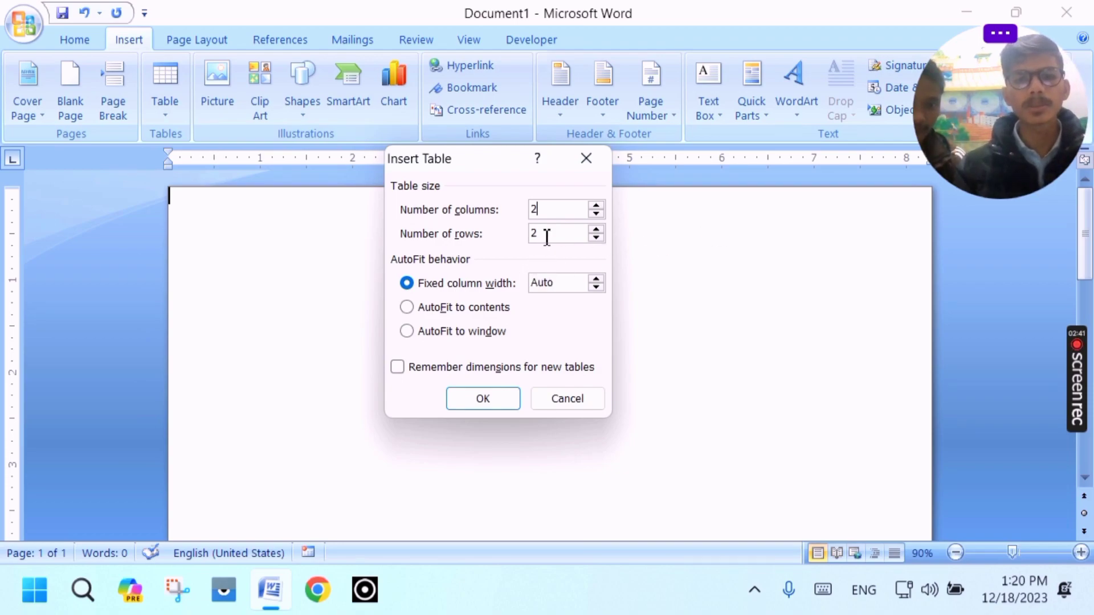
key("Tab")
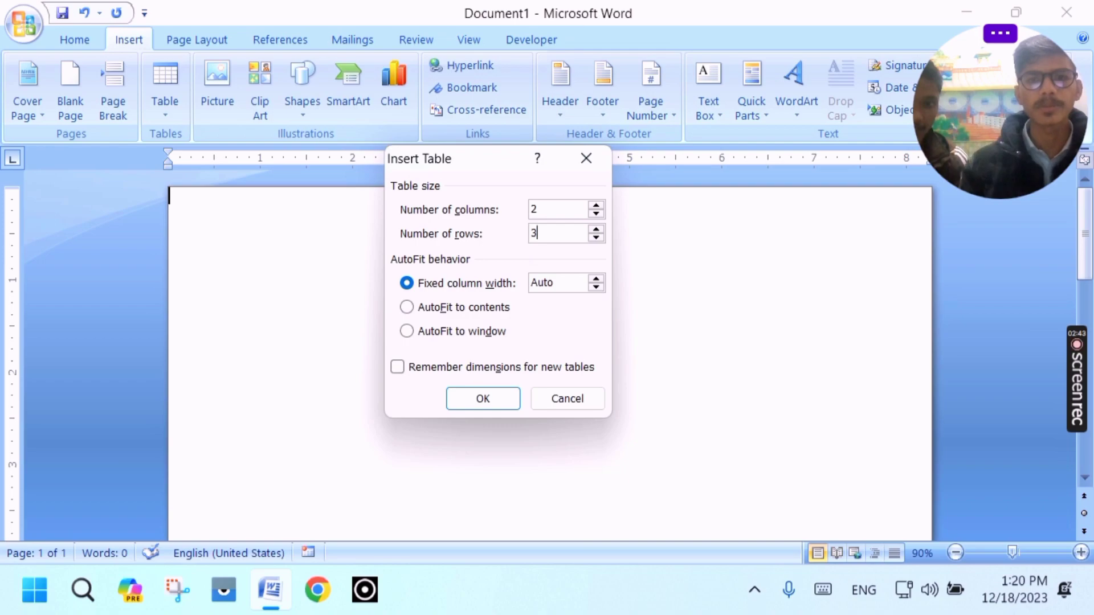
left_click(485, 399)
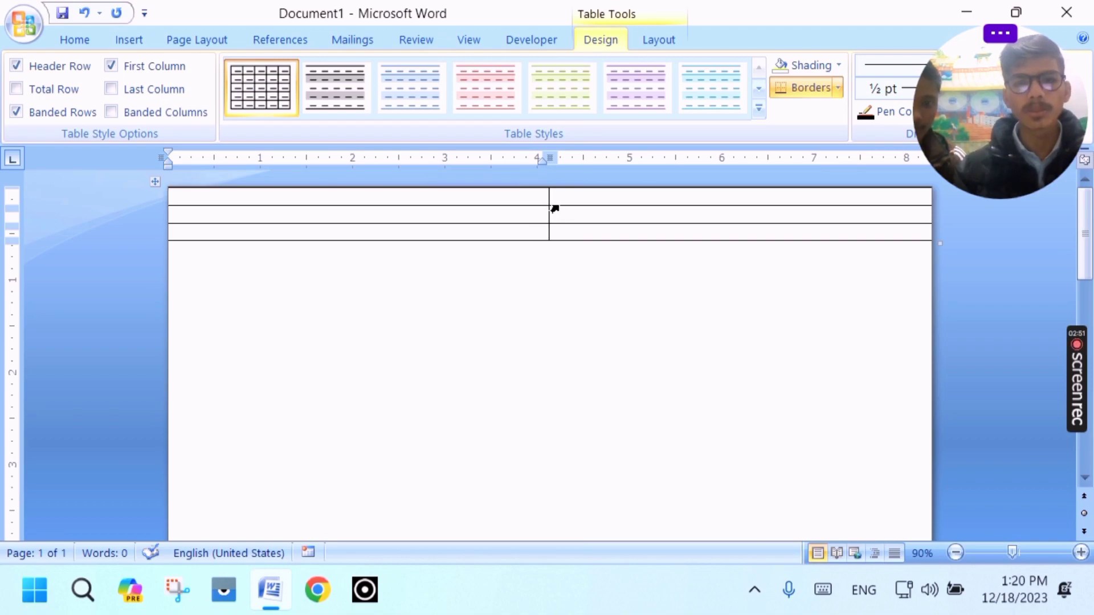
Step: Narrow the first column to about 1 inch and drag the top row's bottom border down
left_click_drag(551, 206, 268, 261)
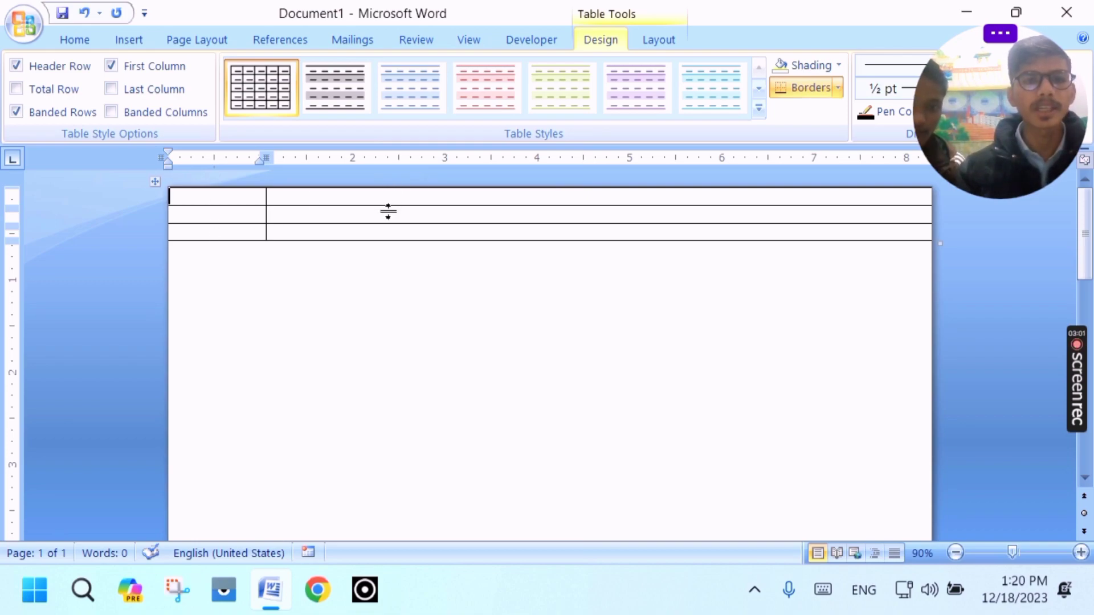
left_click_drag(387, 212, 391, 251)
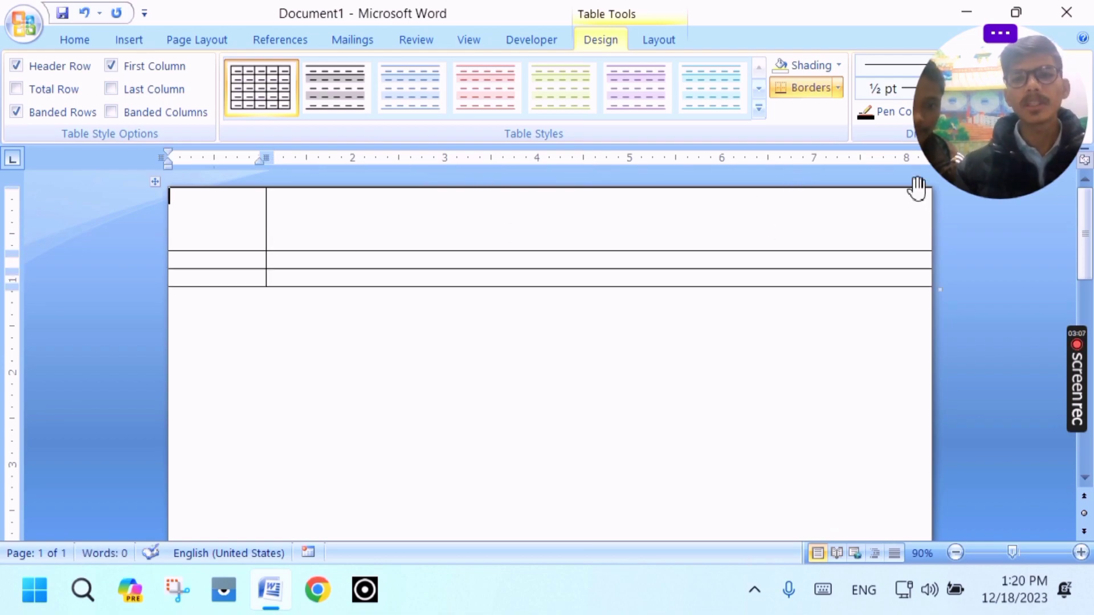
mouse_move(976, 112)
left_mouse_down()
mouse_move(959, 480)
mouse_move(964, 456)
left_mouse_up()
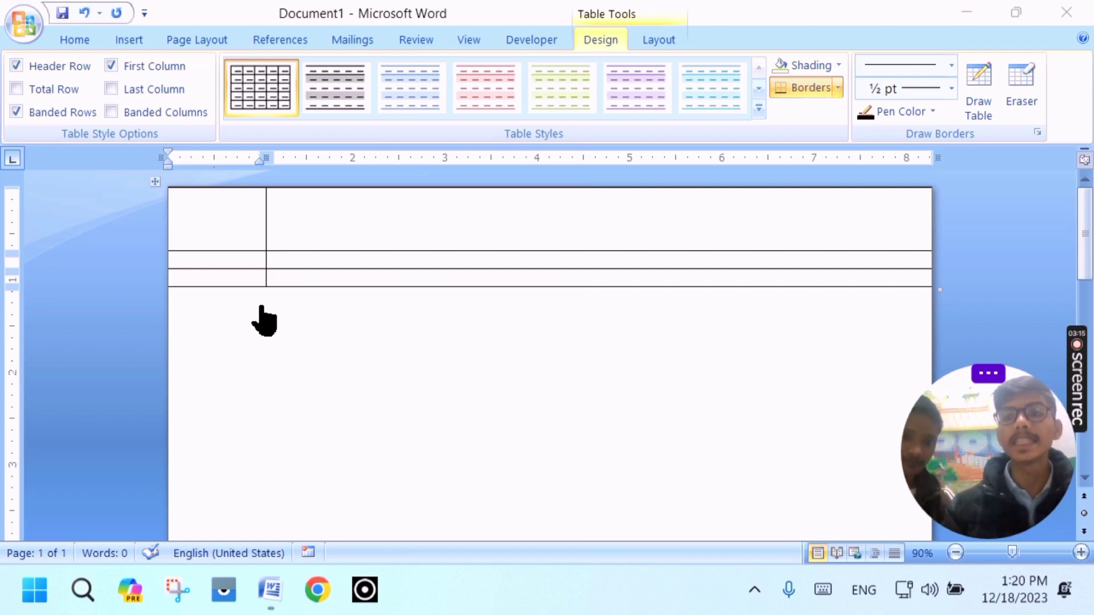
Step: With a single-line red border pen, redraw the margin line and the header's bottom border
left_click(952, 67)
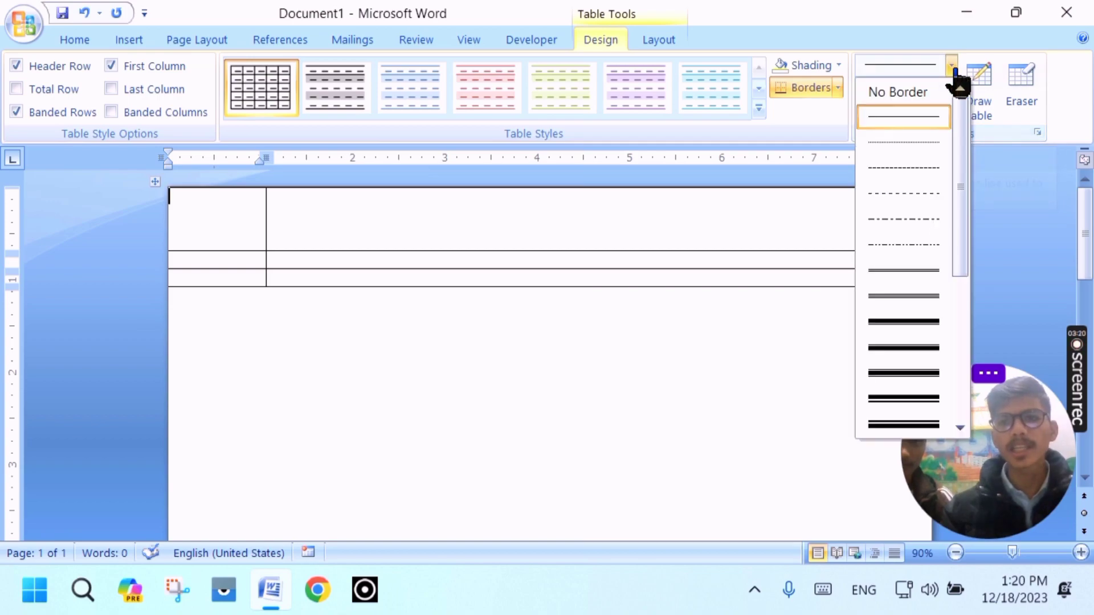
left_click(908, 277)
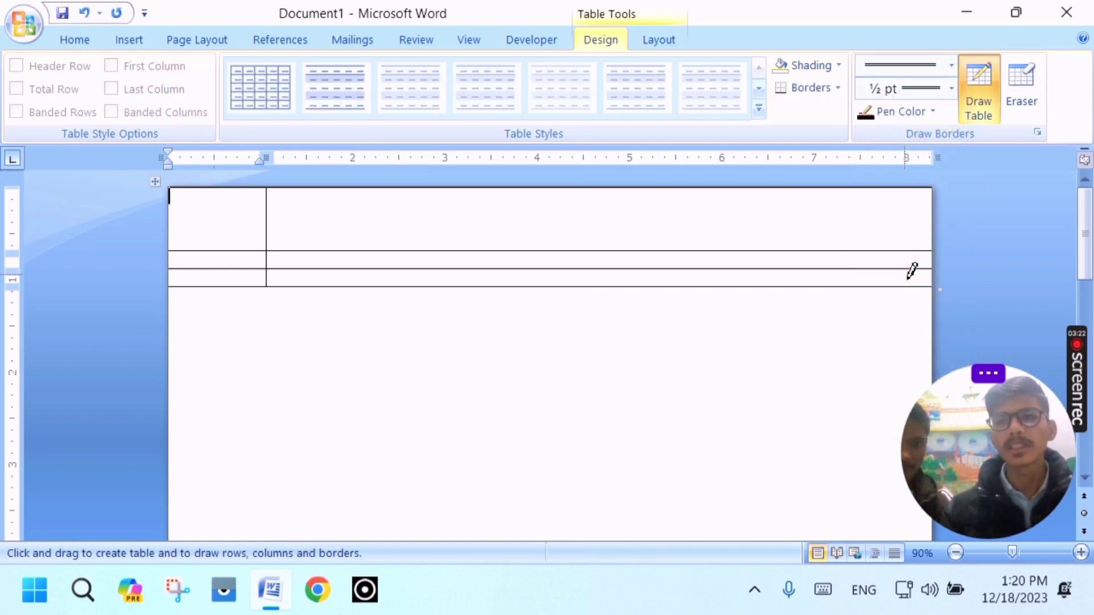
left_click(902, 116)
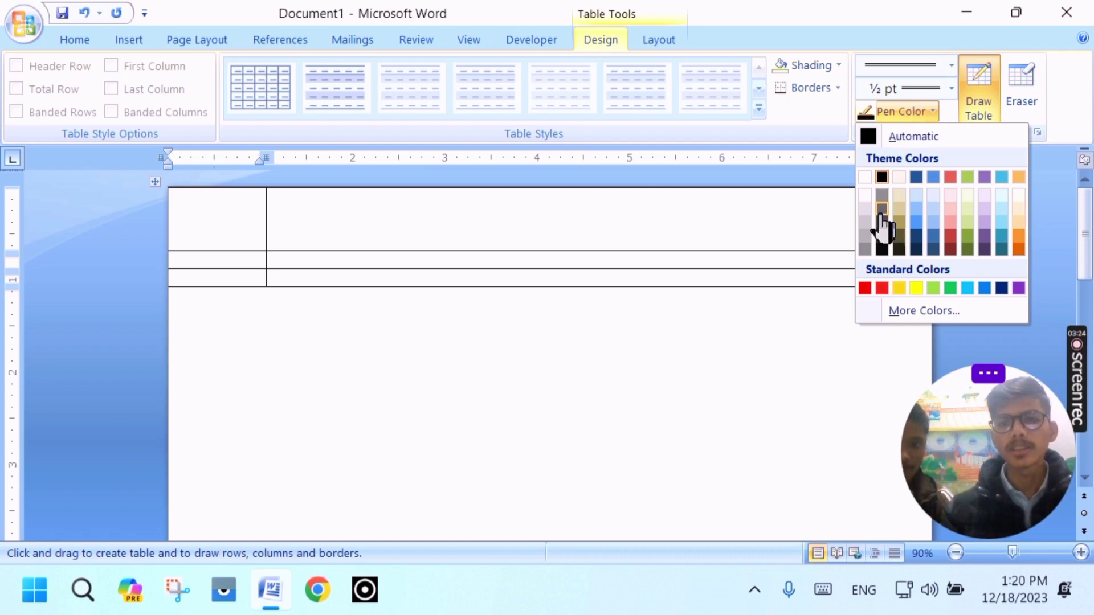
left_click(885, 288)
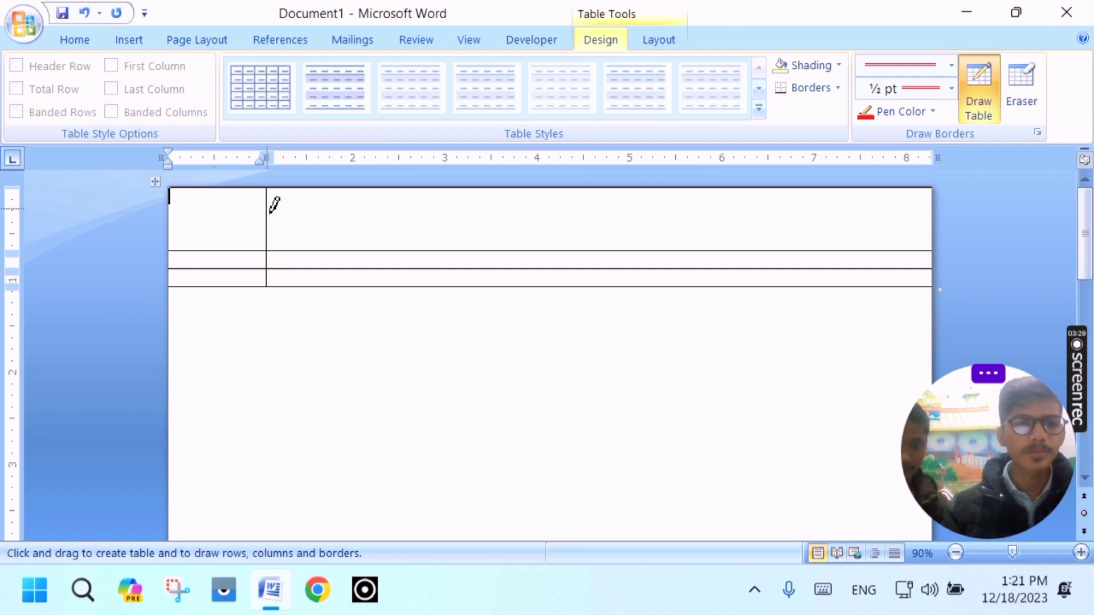
left_click_drag(274, 205, 293, 250)
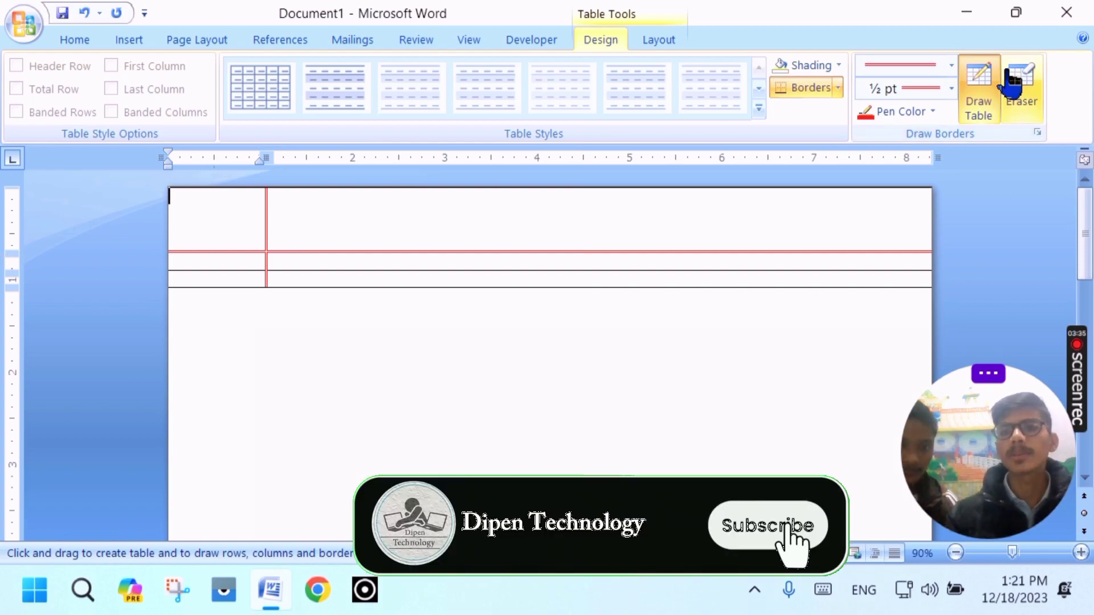
left_click(995, 85)
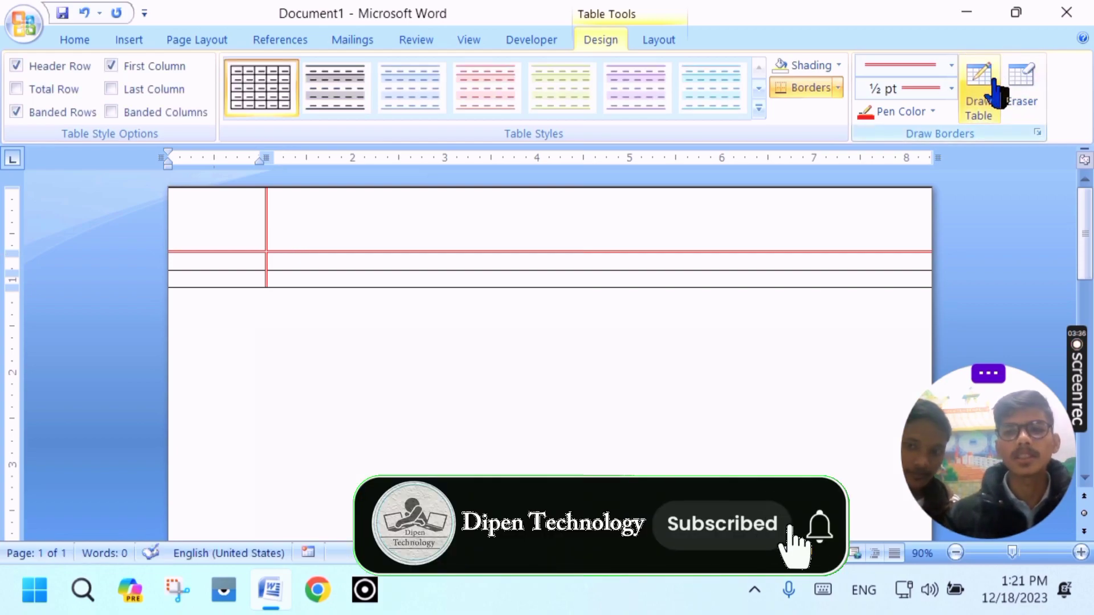
left_click(774, 280)
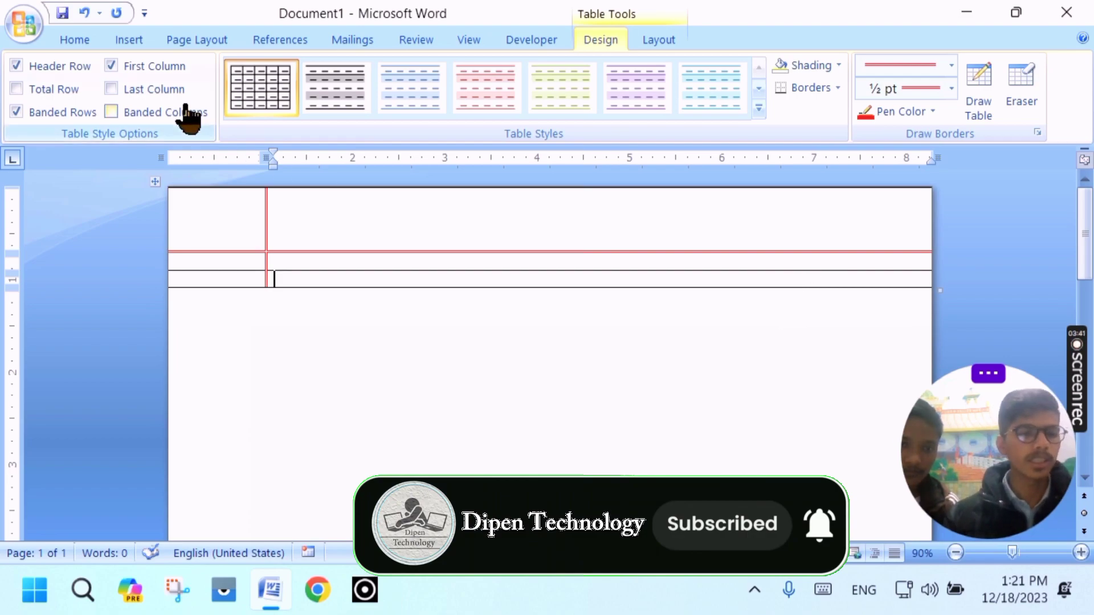
Step: Add many new rows to the table's bottom so ruled lines fill the page
key("Tab")
key("Tab")
key("Tab")
key("Tab")
key("Tab")
key("Tab")
key("Tab")
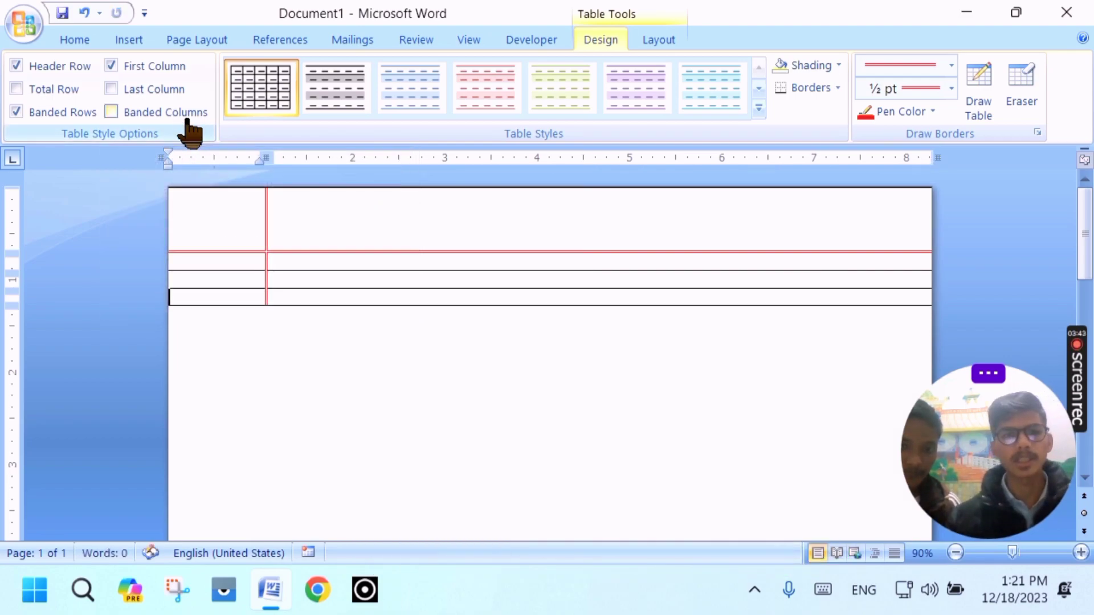
key("Tab")
key("Tab")
key("Tab")
key("Tab")
key("Tab")
key("Tab")
key("Tab")
key("Tab")
key("Tab")
key("Tab")
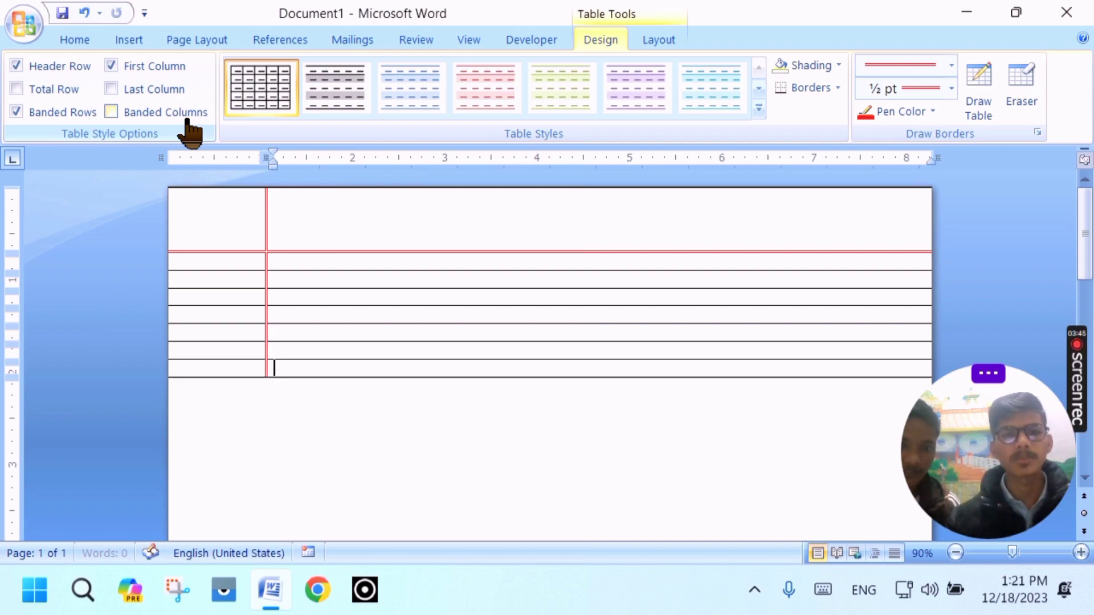
key("Tab")
key("Tab")
key("Tab")
key("Tab")
key("Tab")
key("Tab")
key("Tab")
key("Tab")
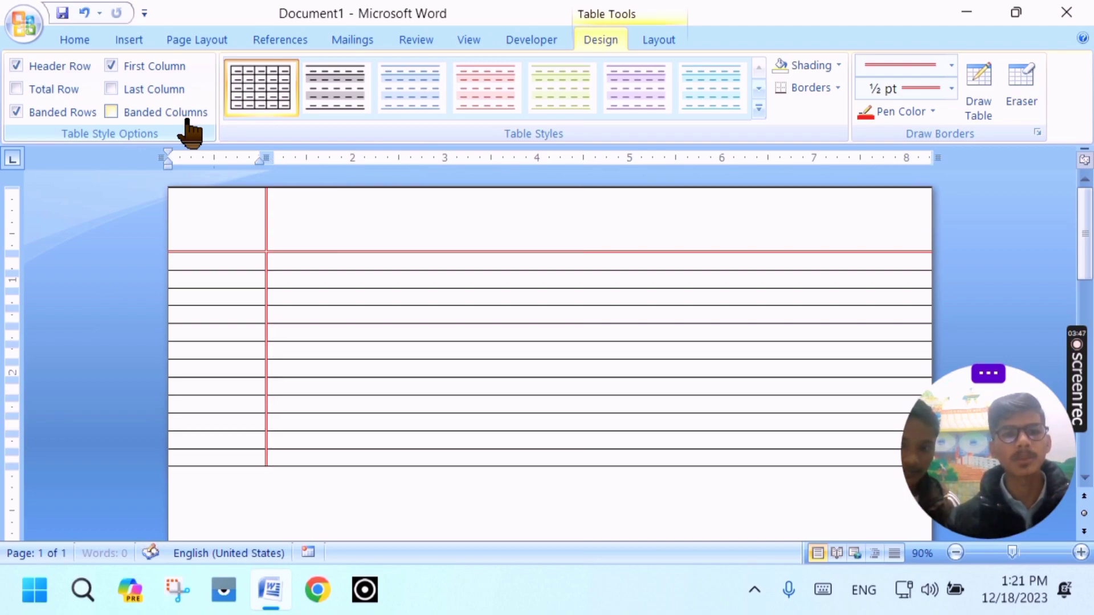
key("Tab")
key("Tab")
key("Tab")
key("Tab")
key("Tab")
key("Tab")
key("Tab")
key("Tab")
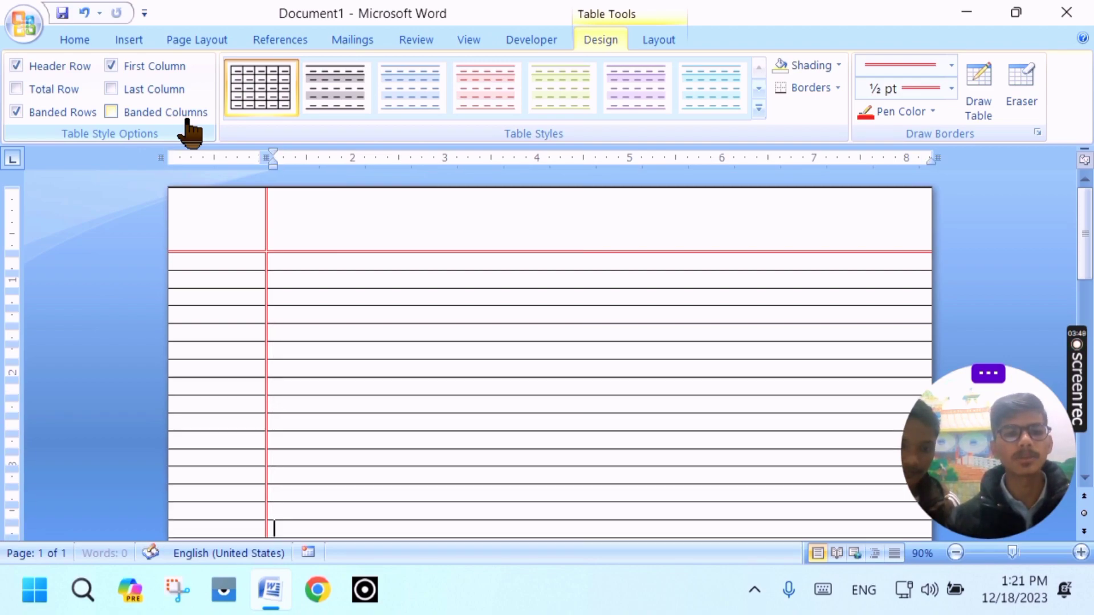
key("Tab")
key("Tab")
key("Tab")
key("Tab")
key("Tab")
key("Tab")
key("Tab")
key("Tab")
key("Tab")
key("Tab")
key("Tab")
key("Tab")
key("Tab")
key("Tab")
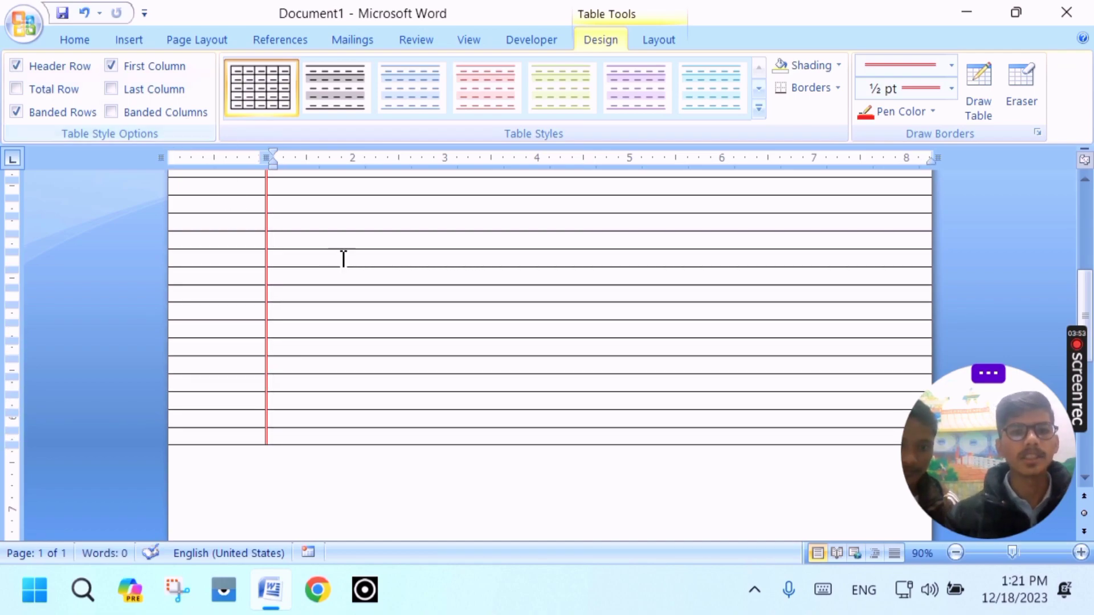
Step: Select all the ruled rows below the header and show the Layout tab's cell size settings
scroll(359, 256, "up", 5)
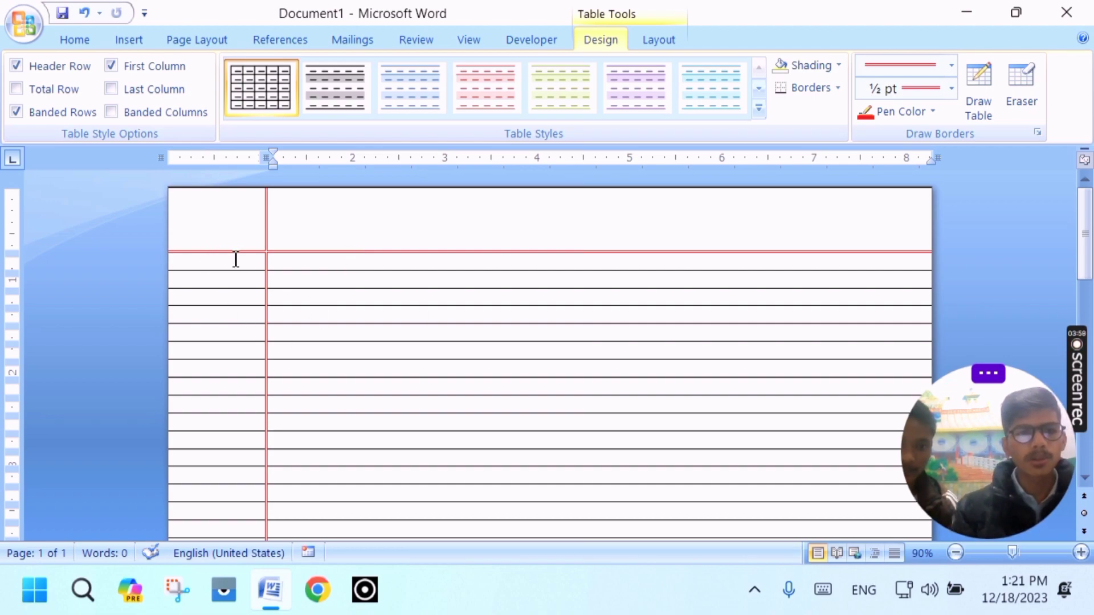
left_click_drag(235, 261, 682, 515)
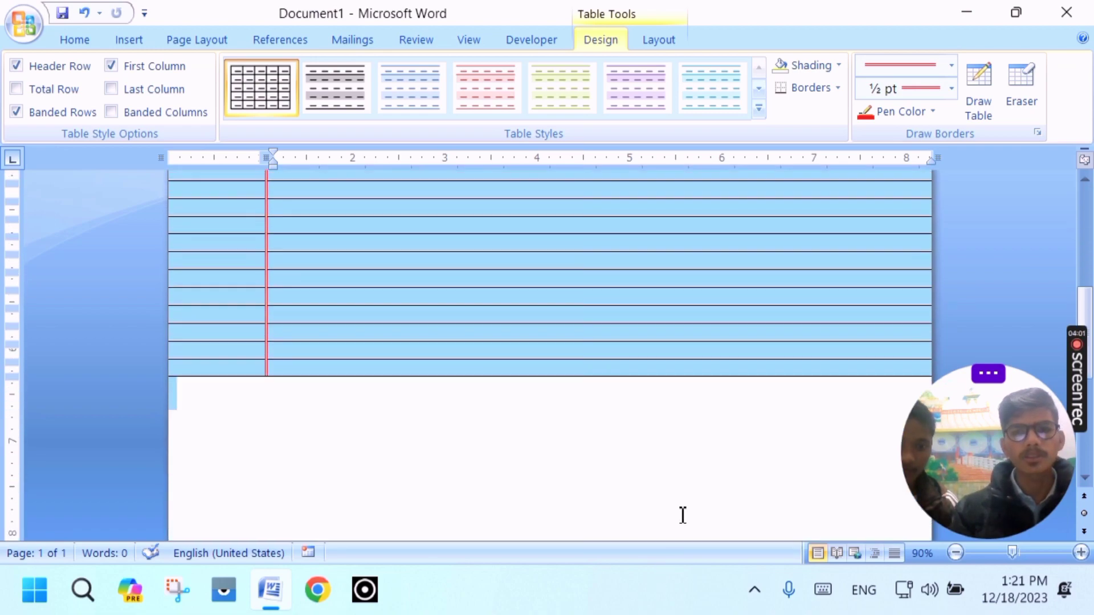
scroll(598, 297, "up", 6)
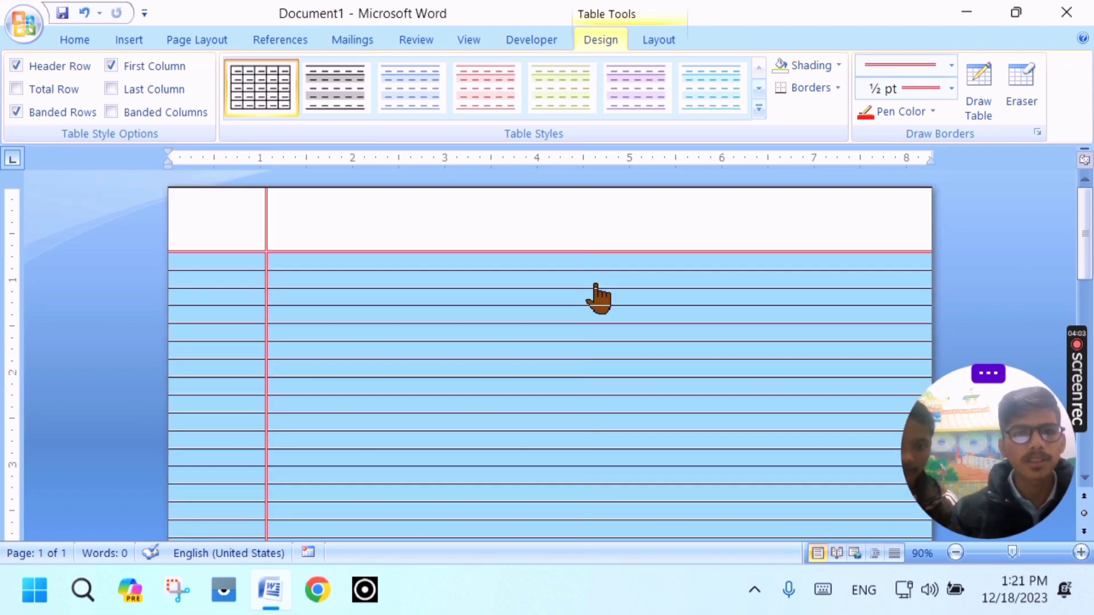
left_click(661, 41)
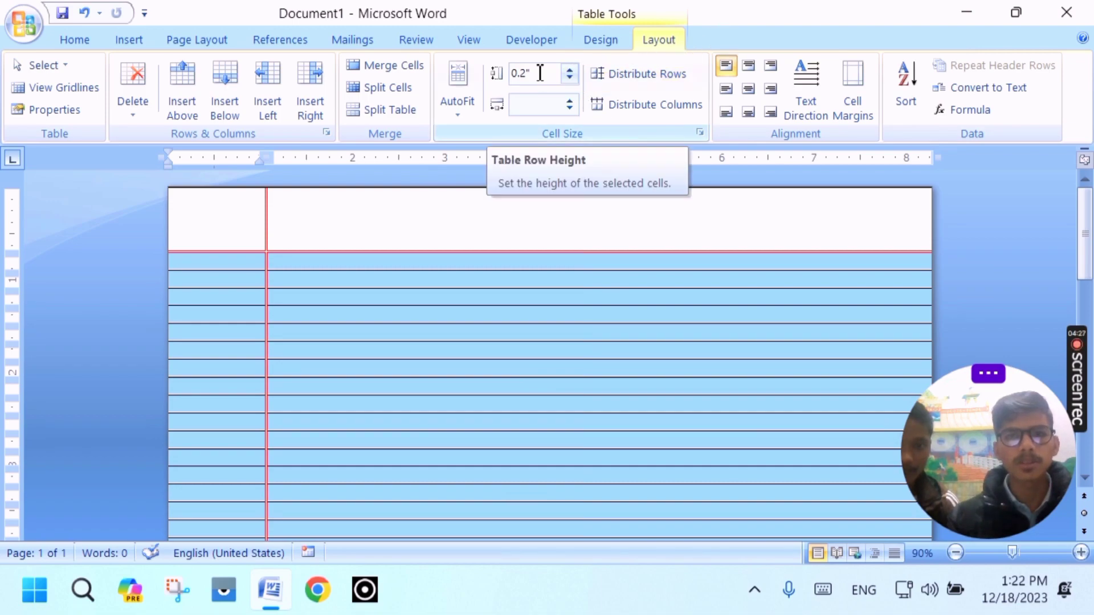
Step: Set the selected ruled rows to a 0.3" row height, then deselect them
left_click(569, 71)
left_click(570, 71)
left_click(570, 70)
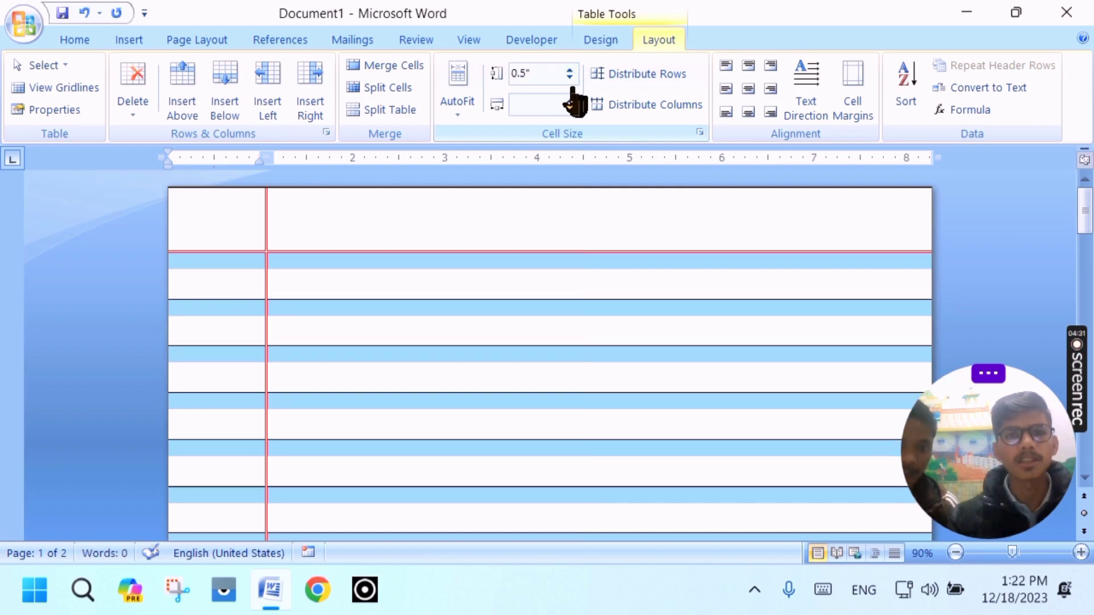
left_click(569, 78)
left_click(570, 78)
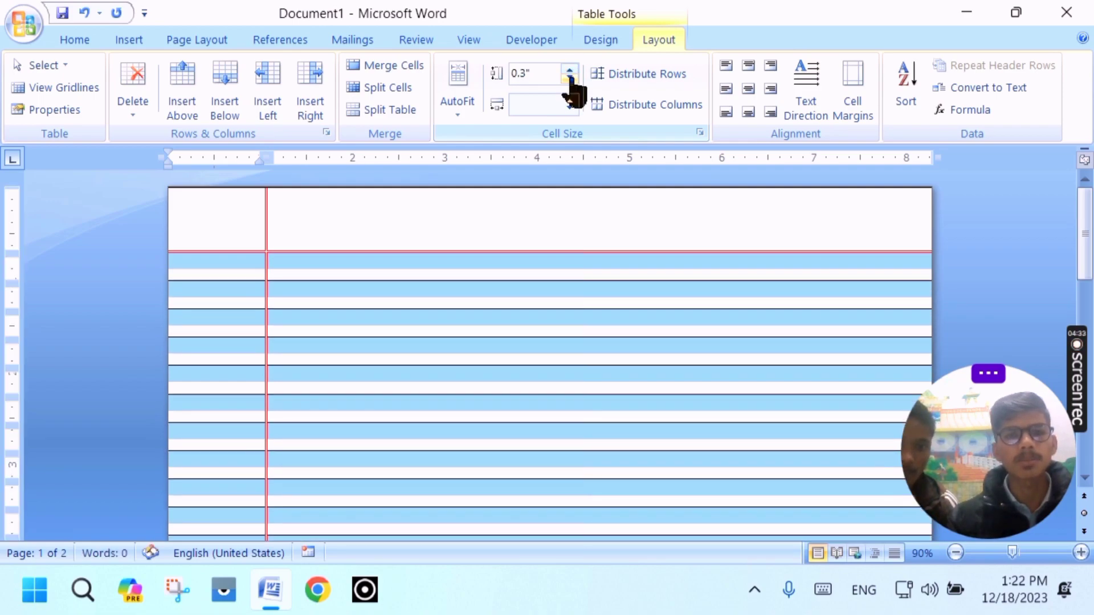
left_click(396, 335)
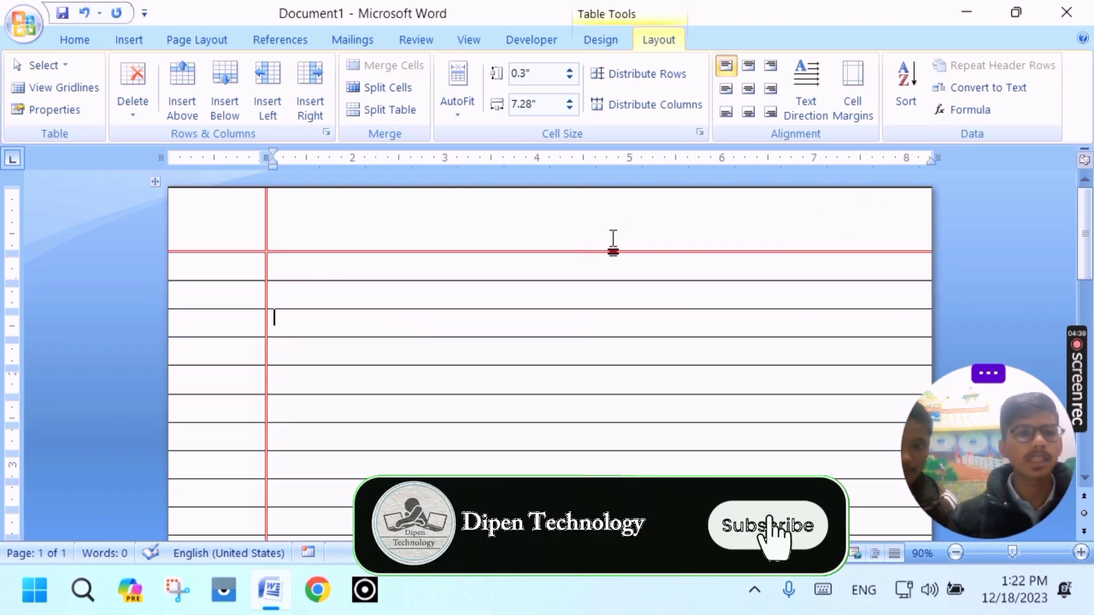
left_click(132, 41)
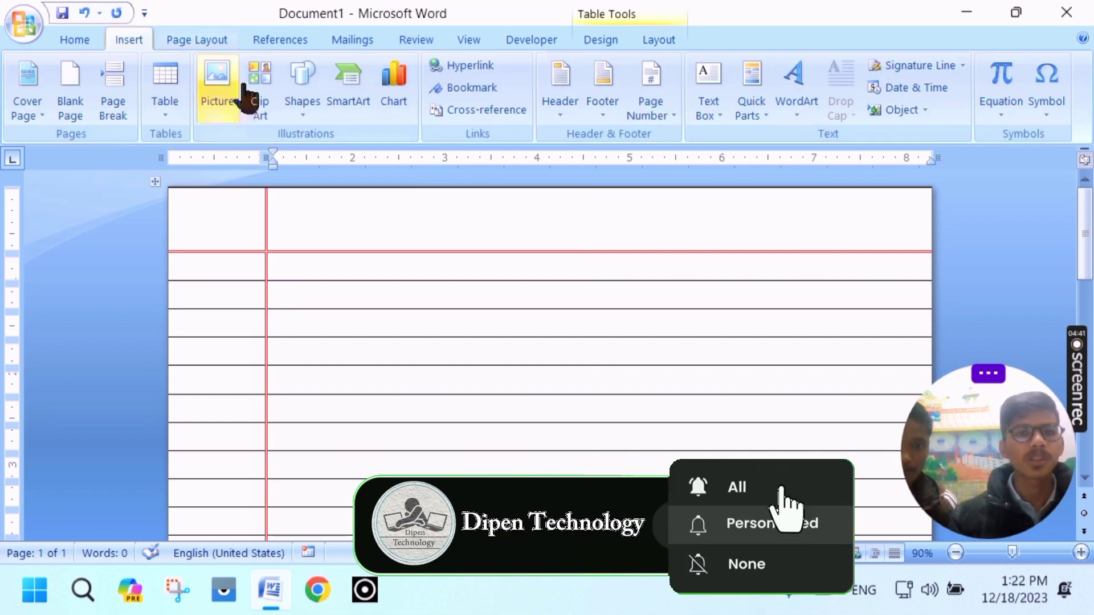
Step: Draw a Horizontal Scroll shape from Stars and Banners in the header's top right
left_click(310, 114)
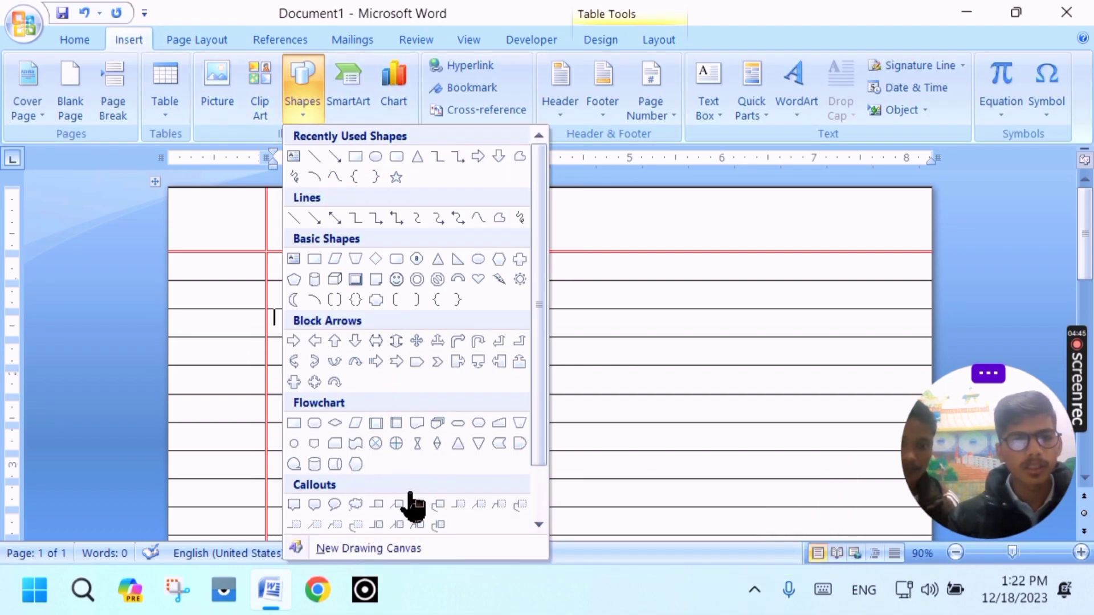
scroll(398, 432, "down", 1)
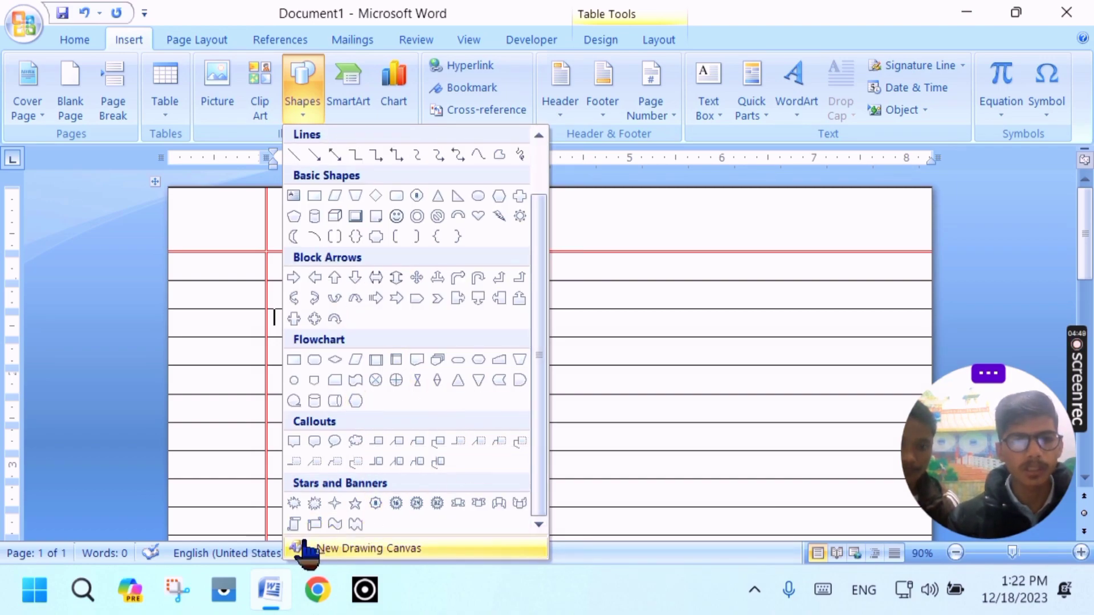
left_click(314, 525)
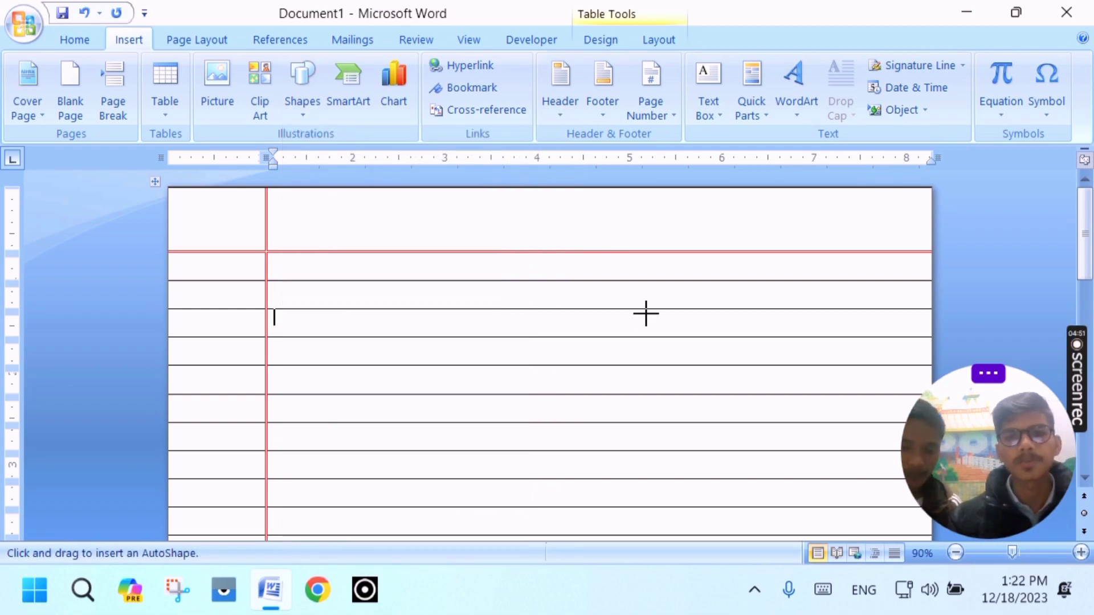
mouse_move(708, 201)
left_mouse_down()
mouse_move(832, 257)
mouse_move(858, 249)
left_mouse_up()
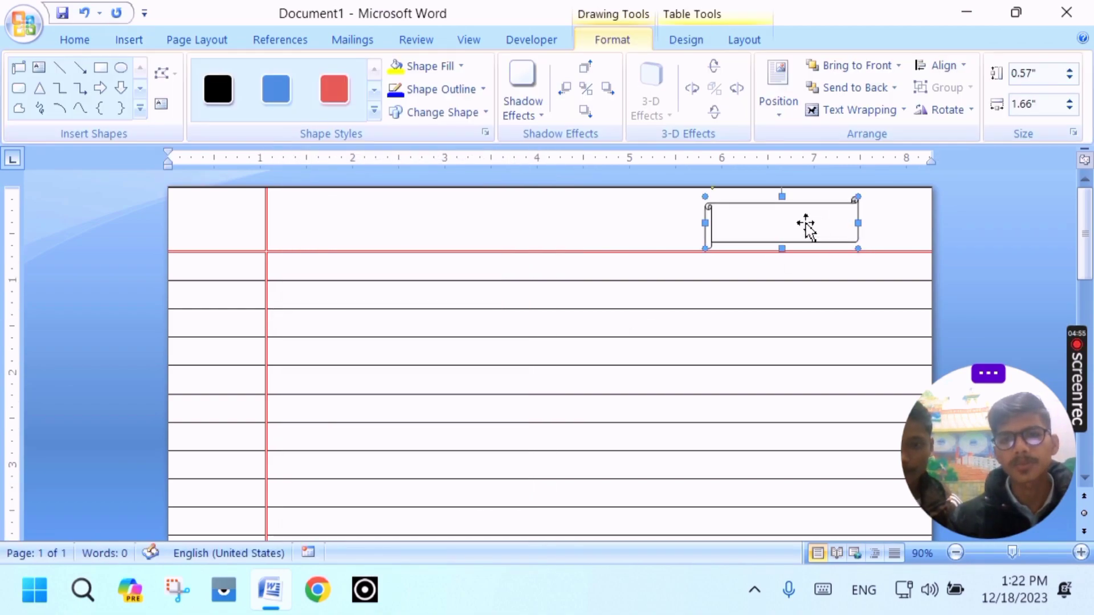
left_click(784, 197)
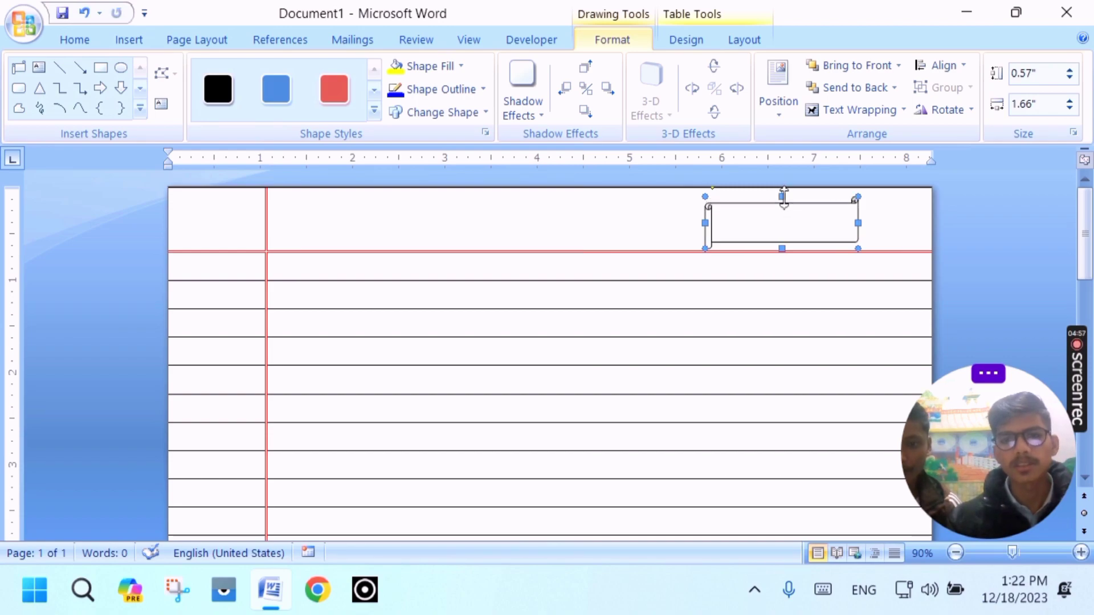
Step: Heighten the header row with a blank line, then move and enlarge the scroll to fill its right side
left_click(437, 222)
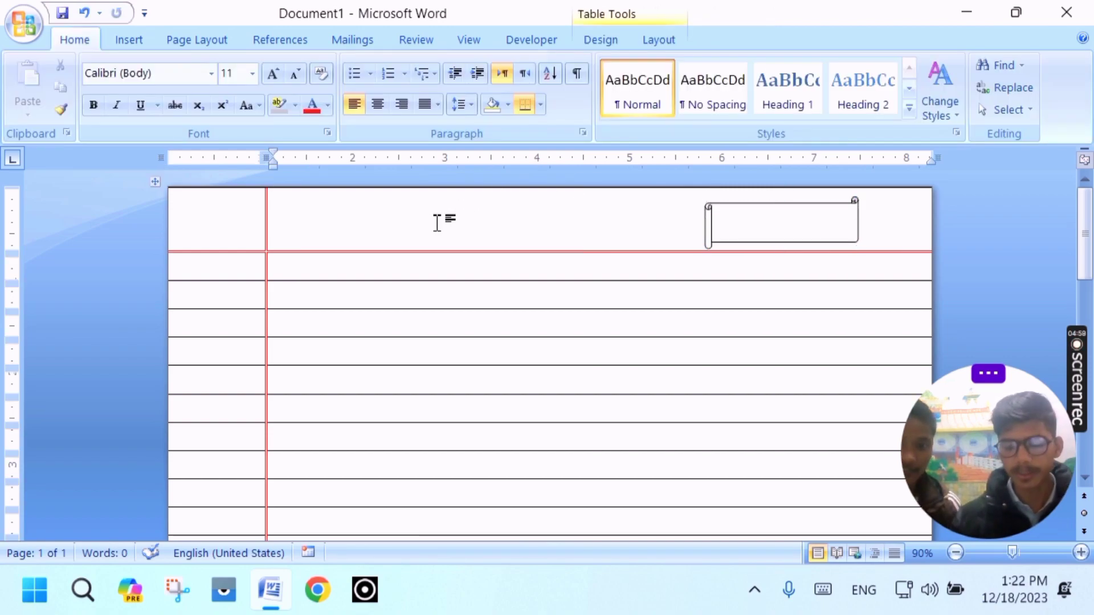
key("Return")
key("Return")
key("Return")
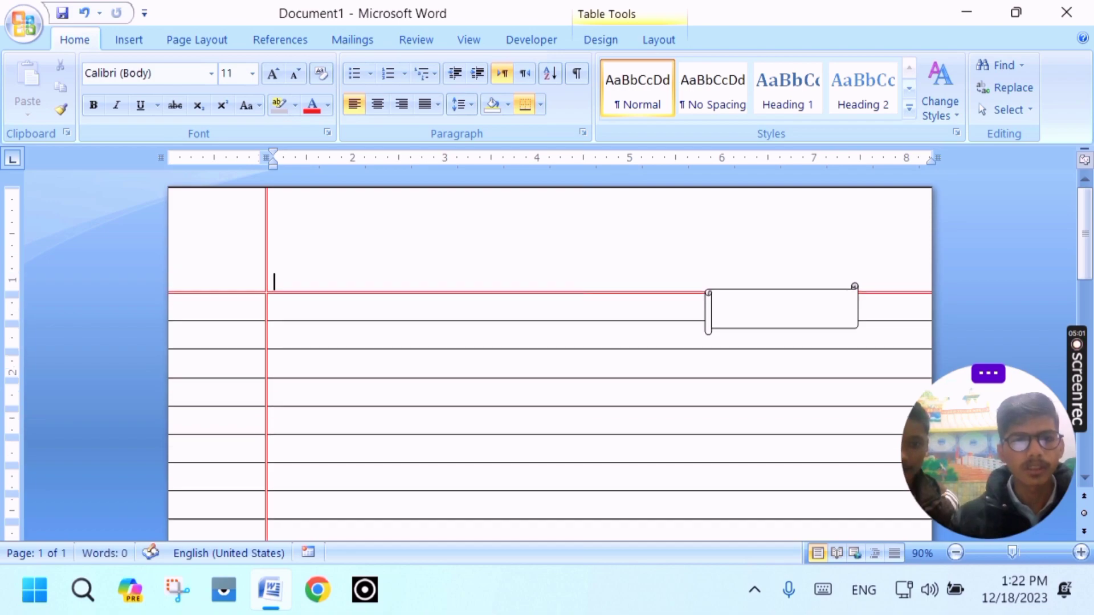
left_click(804, 318)
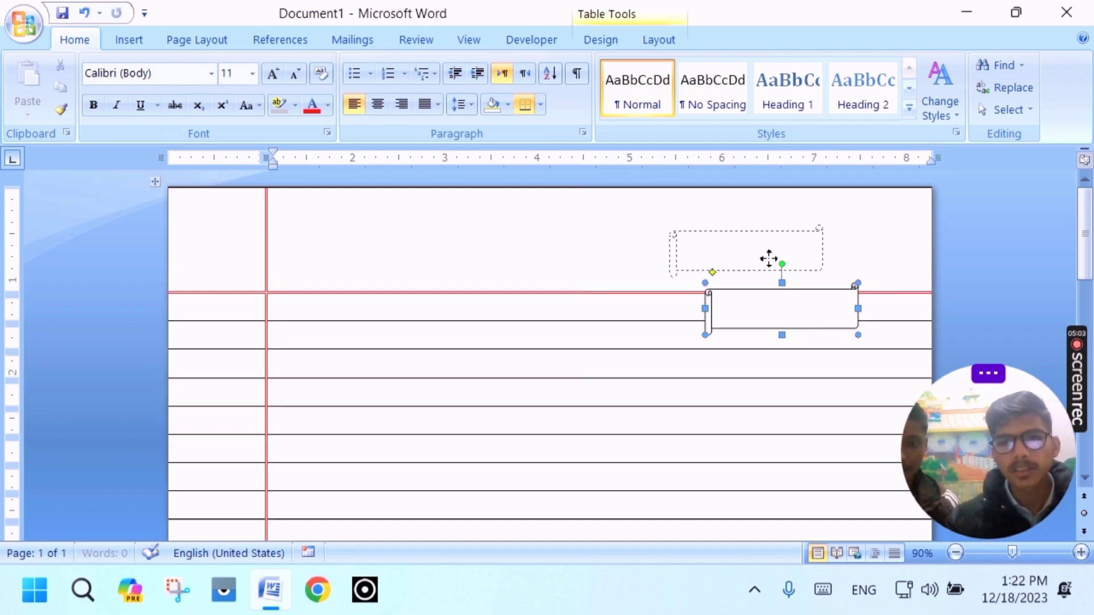
left_click_drag(768, 258, 761, 243)
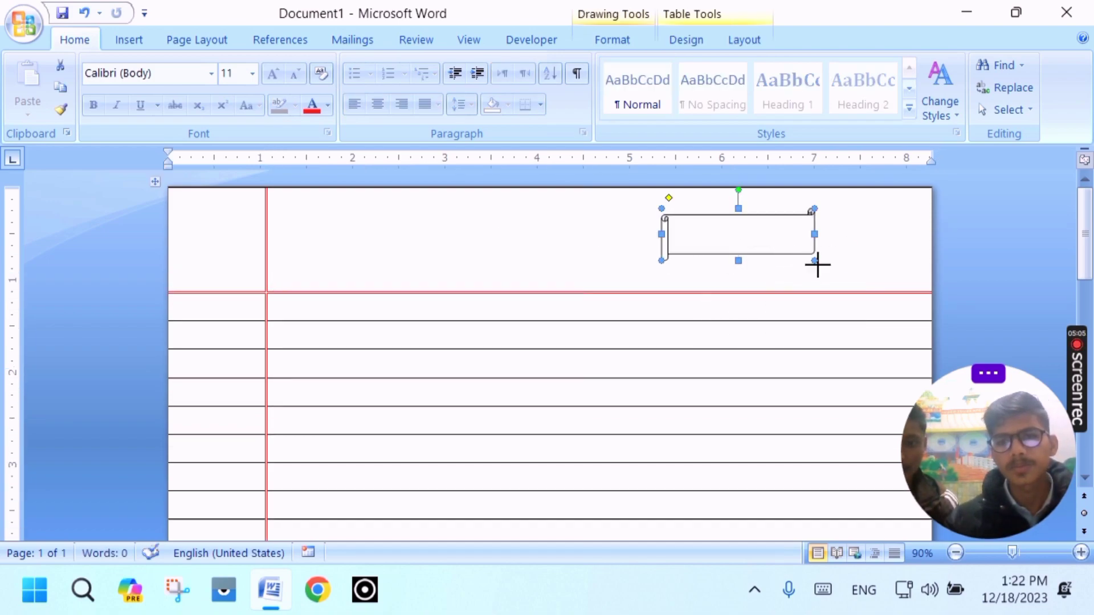
left_click_drag(817, 264, 853, 279)
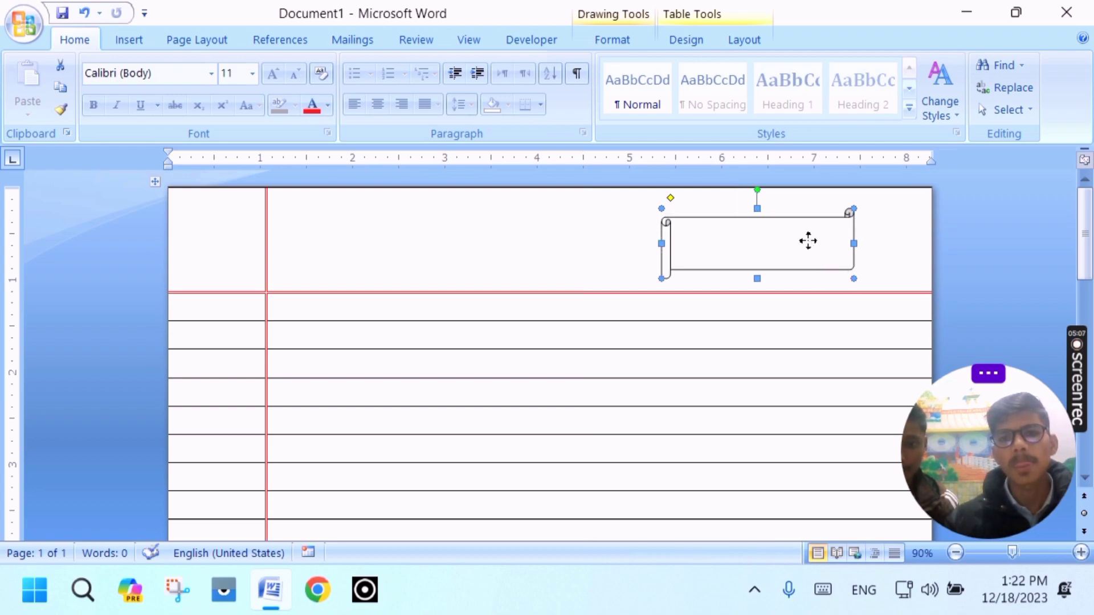
left_click_drag(808, 241, 798, 227)
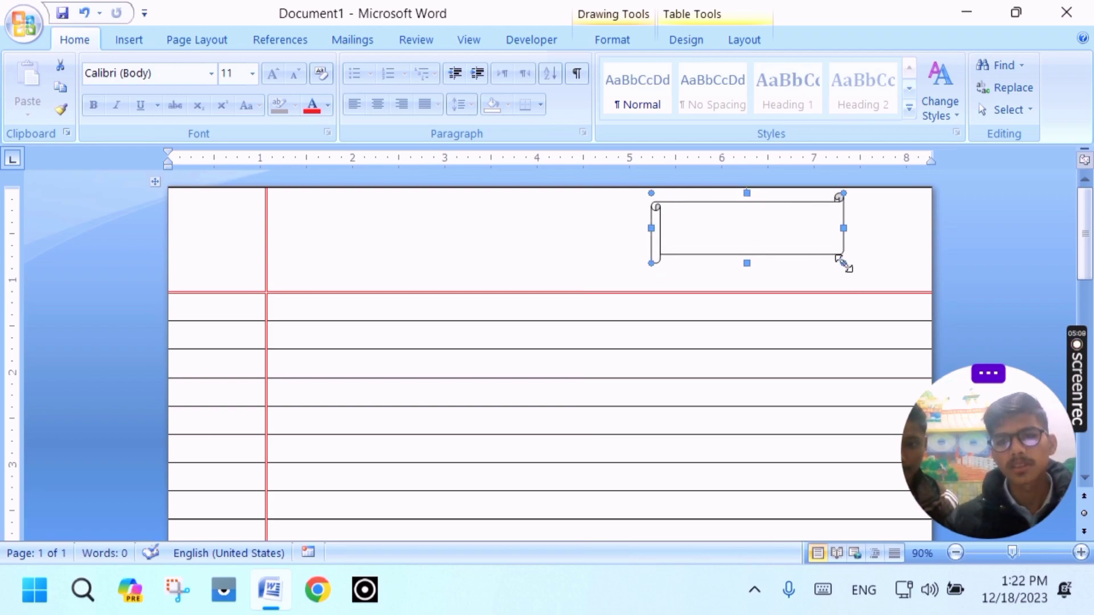
left_click_drag(883, 281, 881, 278)
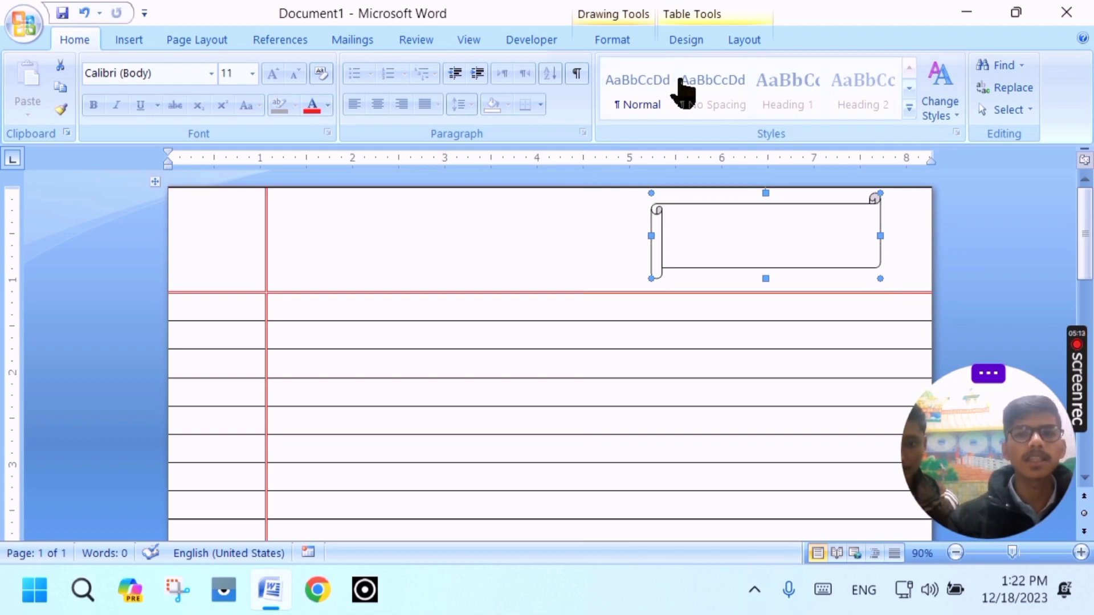
left_click(688, 44)
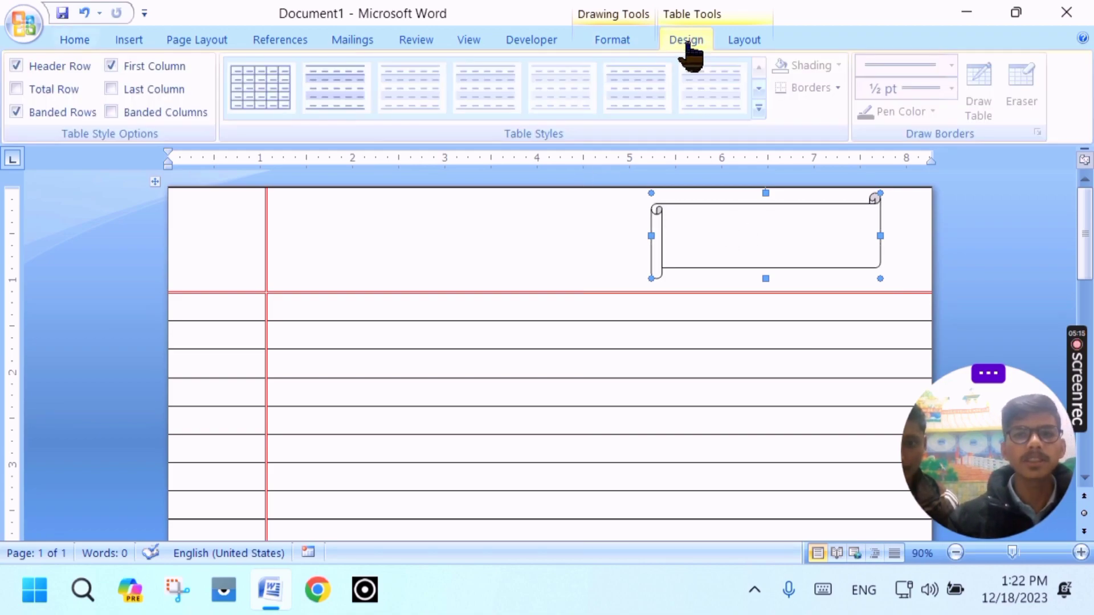
Step: Set the scroll banner's Shape Outline to the red standard colour
left_click(625, 44)
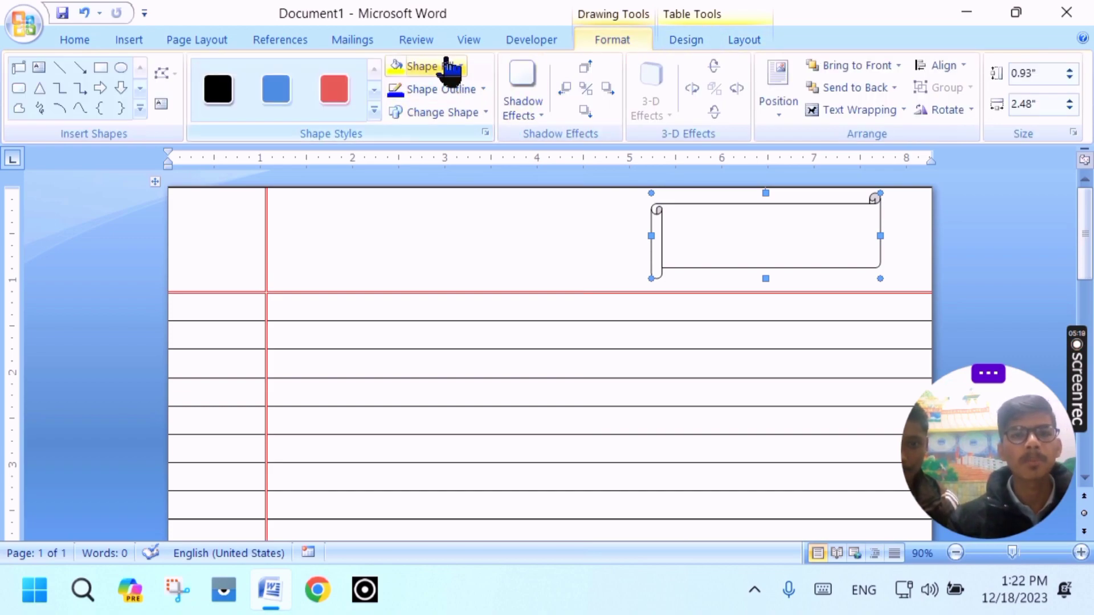
left_click(460, 102)
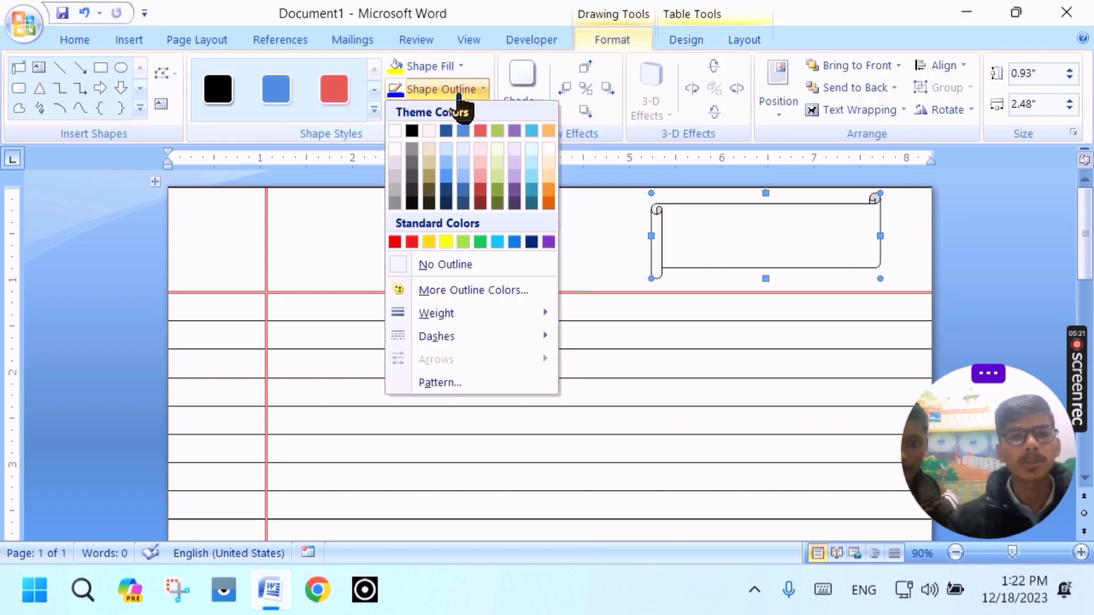
left_click(412, 242)
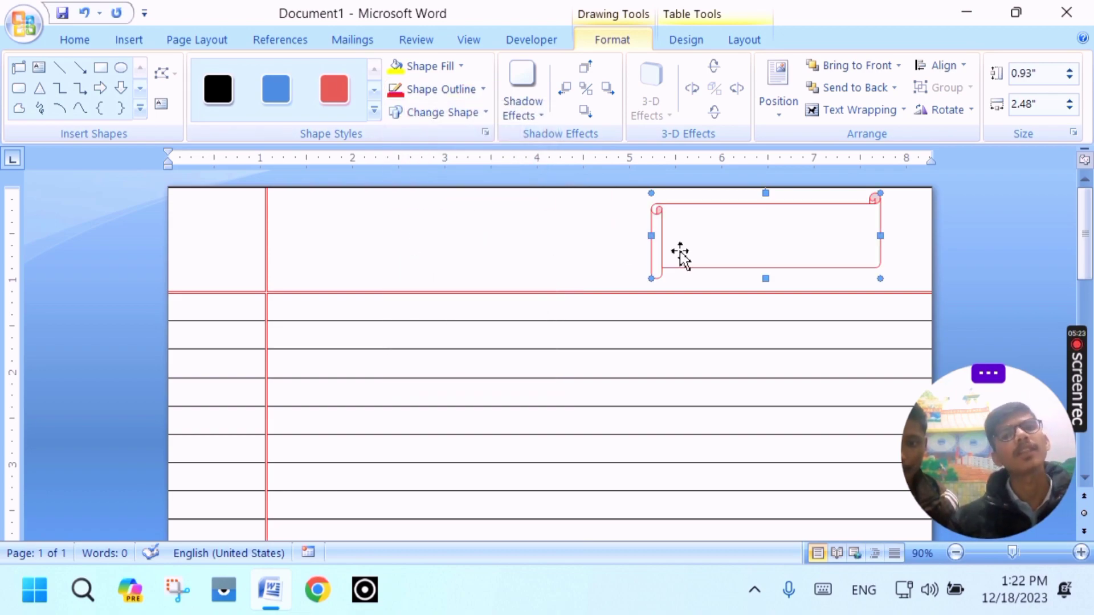
right_click(773, 244)
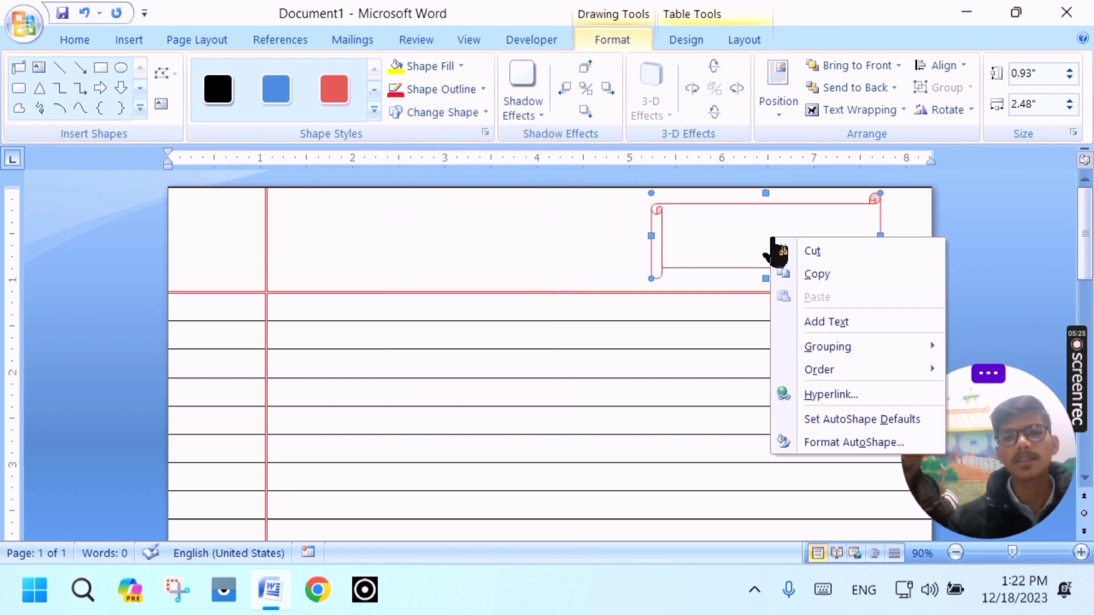
Step: Type dotted 'Date:…/…/…' and 'Page:…' fill-in lines inside the scroll, then select all its text
left_click(826, 323)
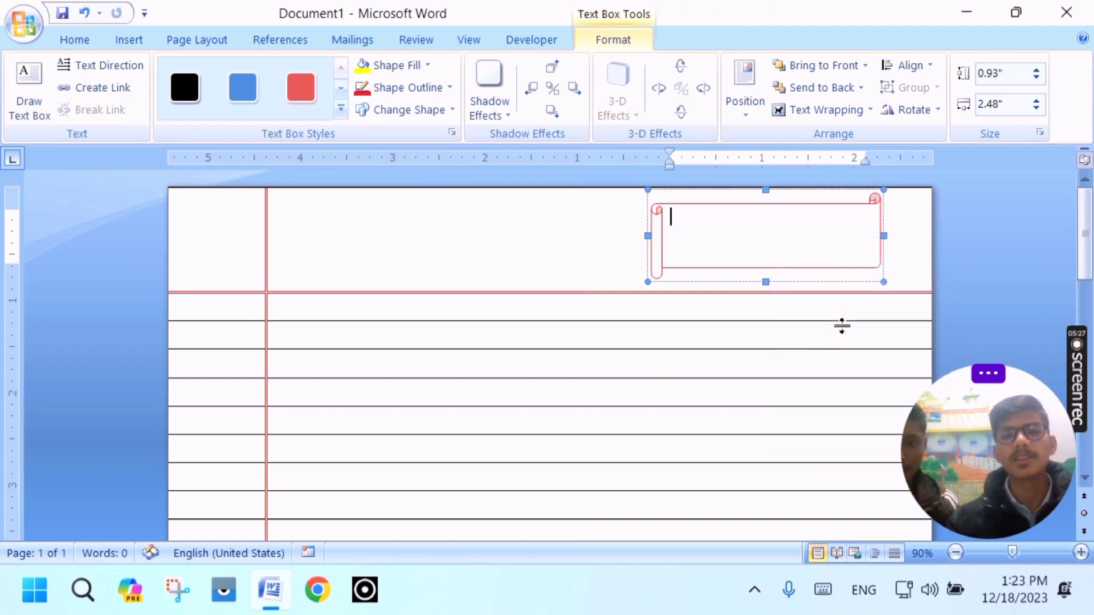
type("D")
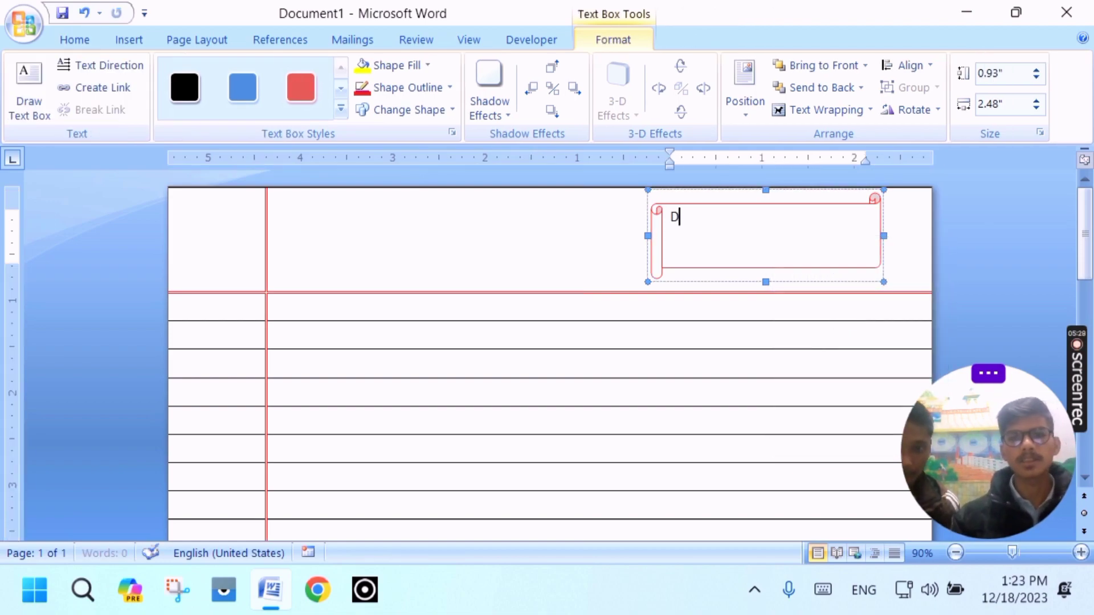
type("ate:.........../............")
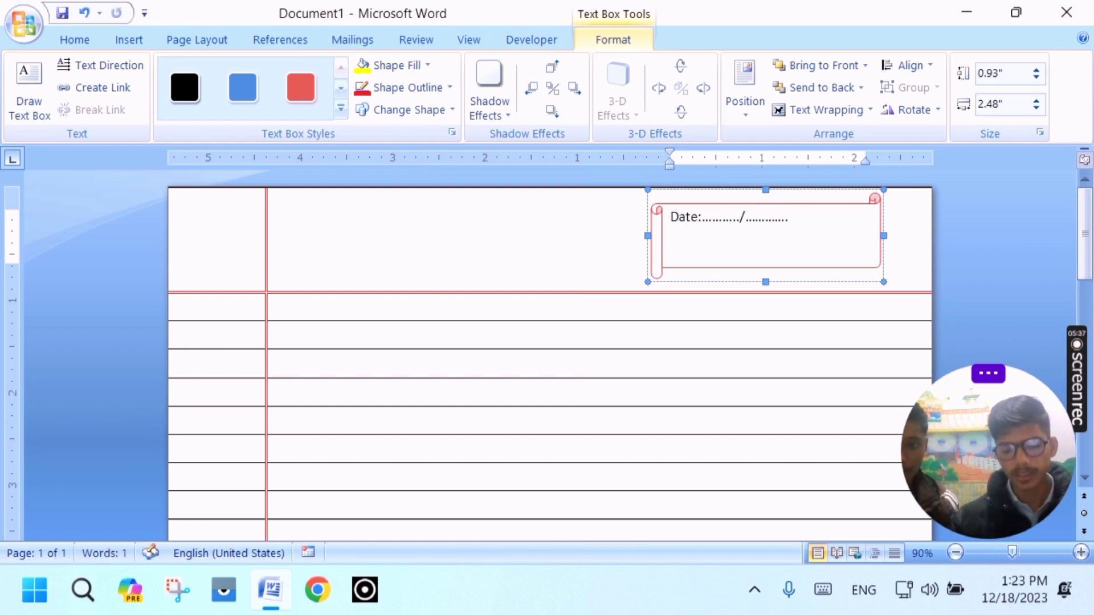
type("/...............")
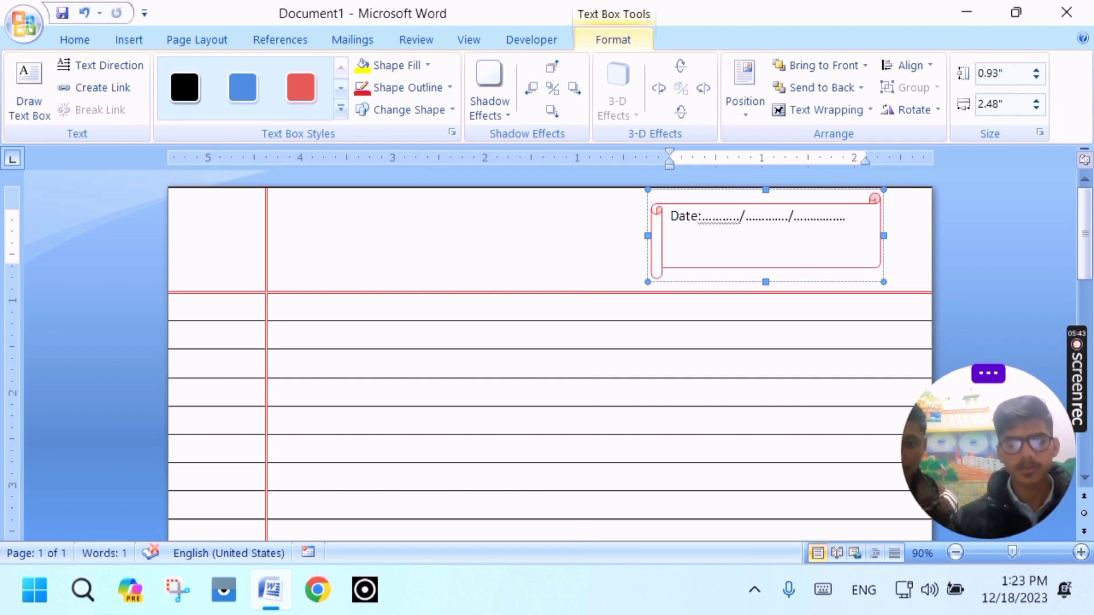
type("e:/")
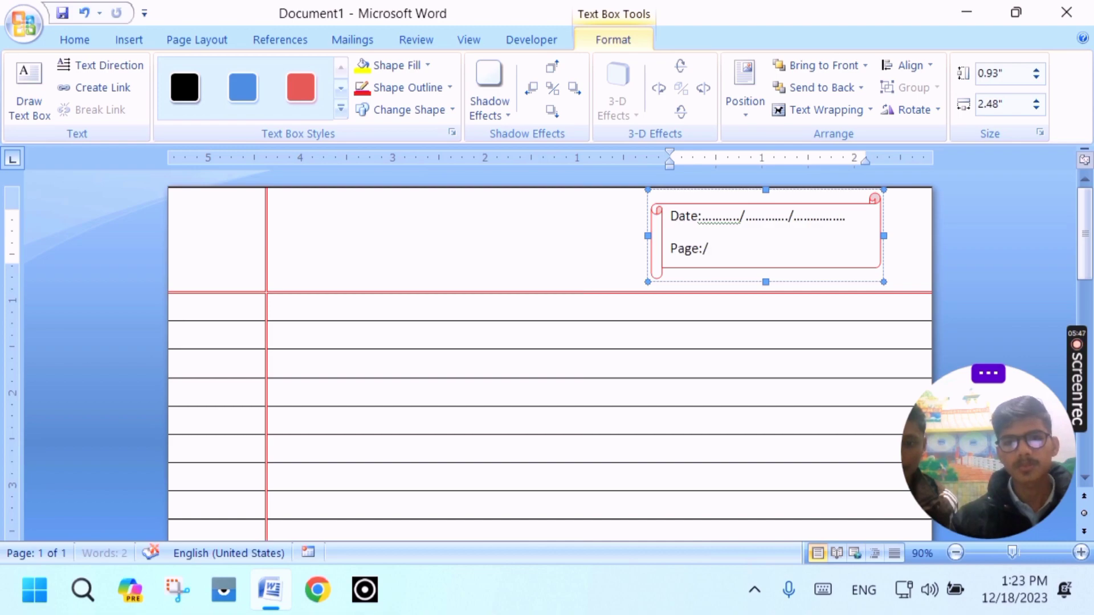
key("BackSpace")
key("BackSpace")
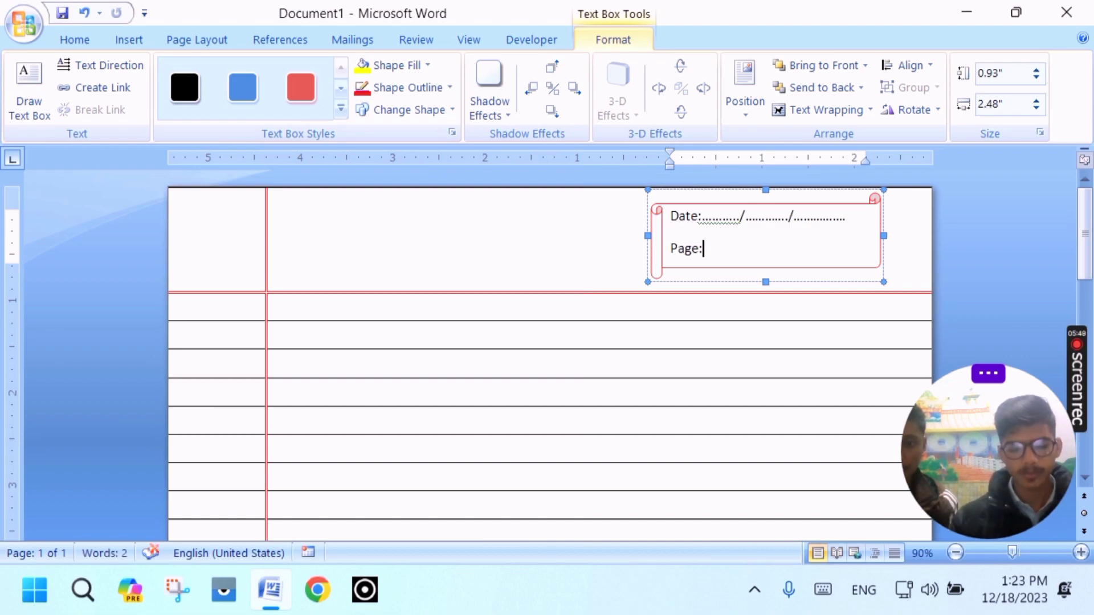
type("..................")
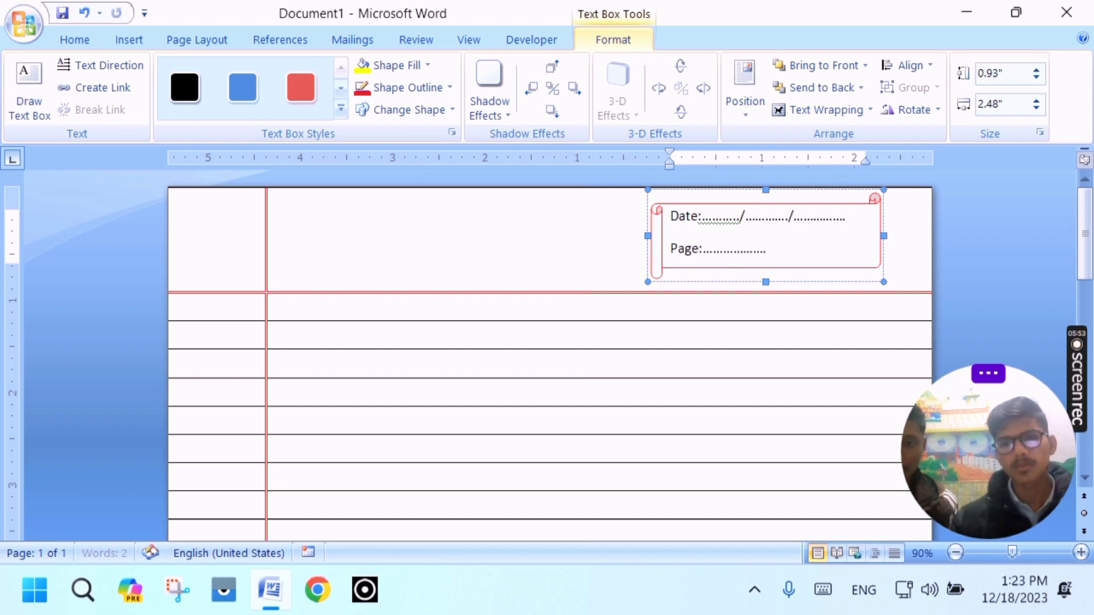
type("...........................")
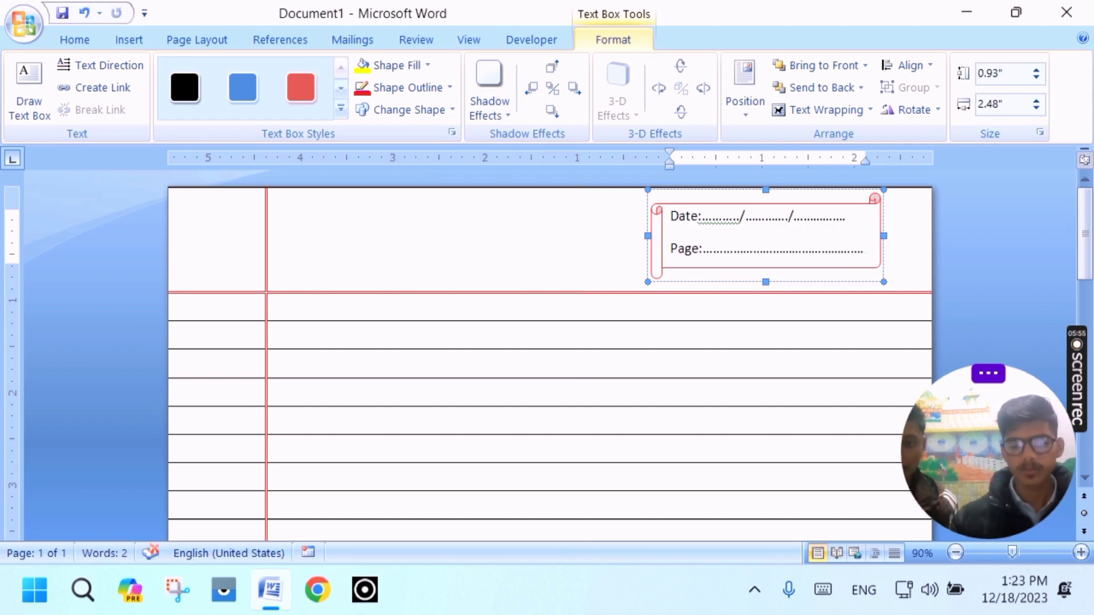
type(".")
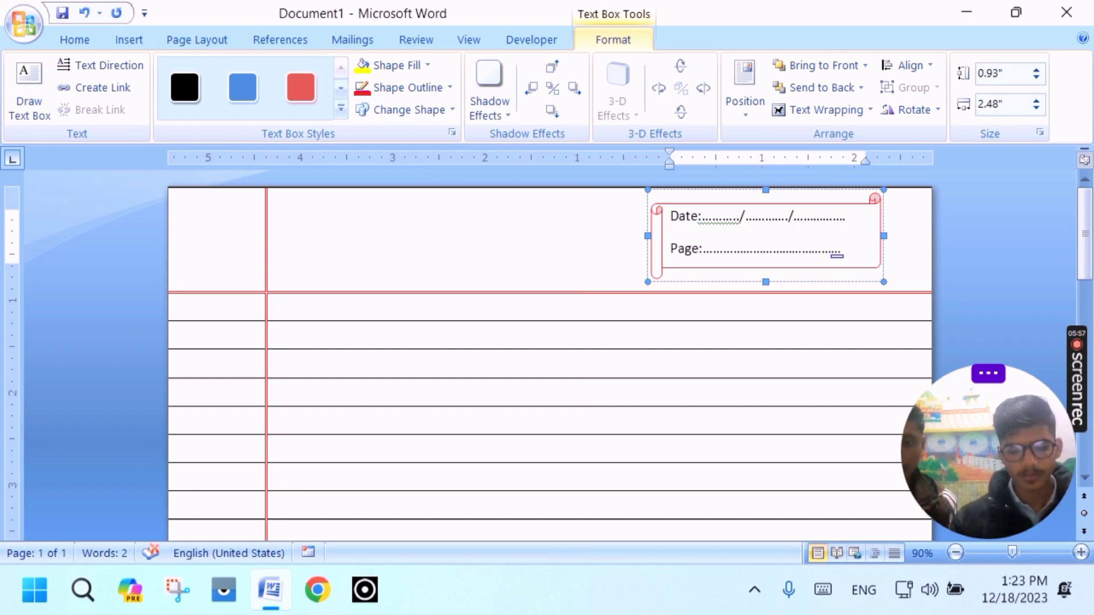
key("ctrl+a")
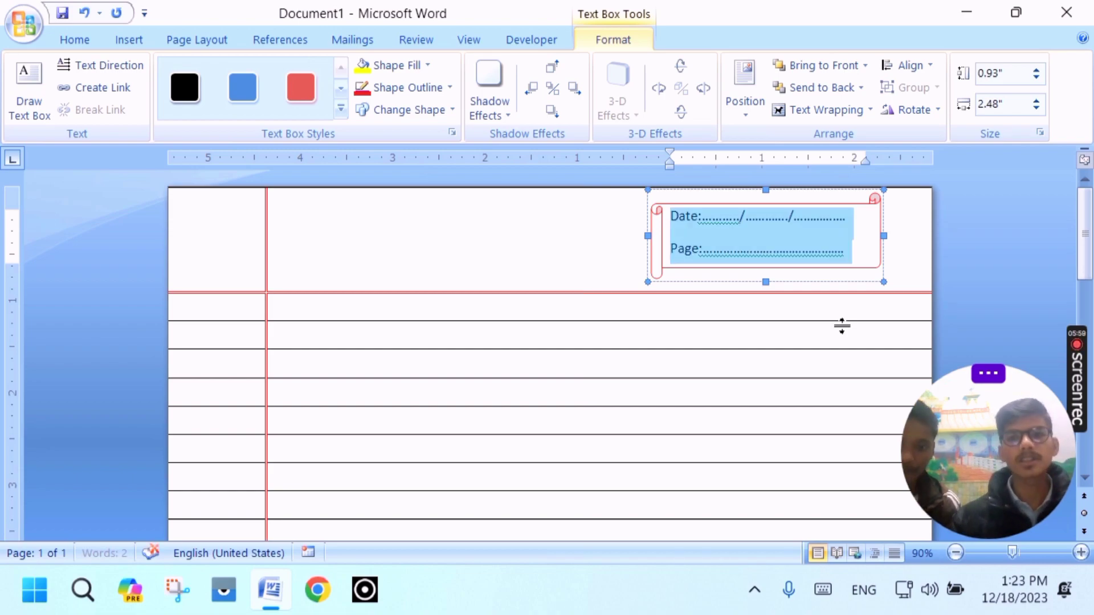
Step: Make the Date and Page text red, with 1.0 line spacing and no space after paragraphs
left_click(83, 41)
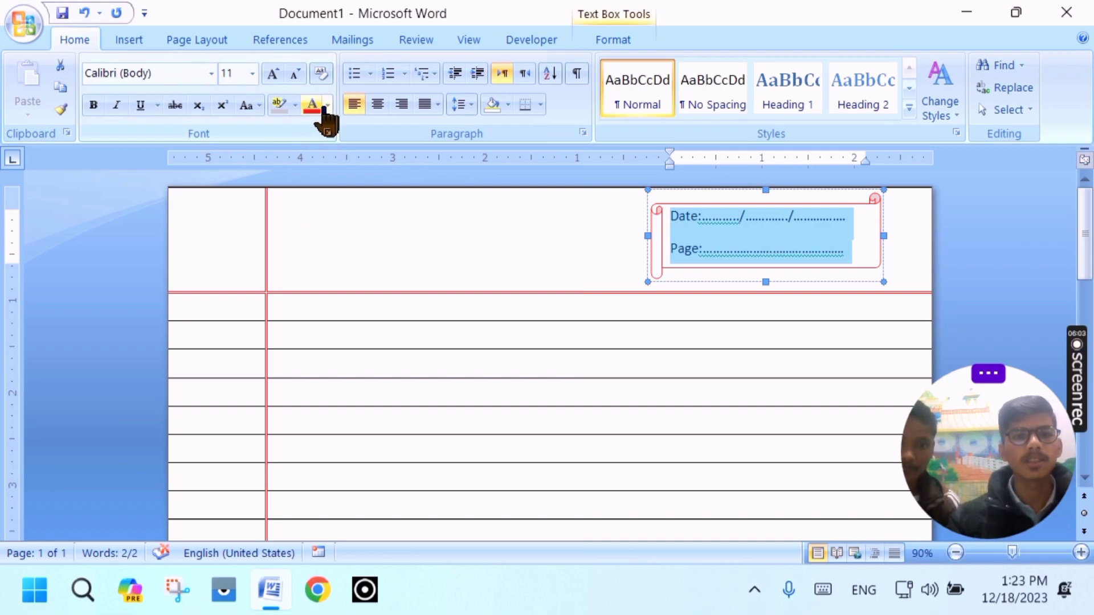
left_click(328, 106)
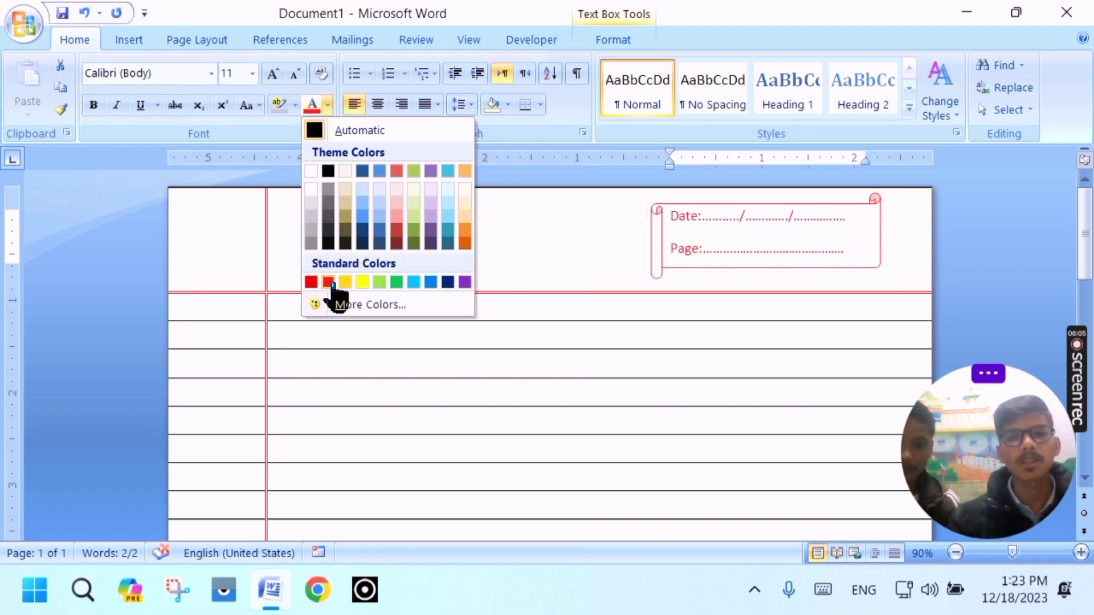
left_click(327, 282)
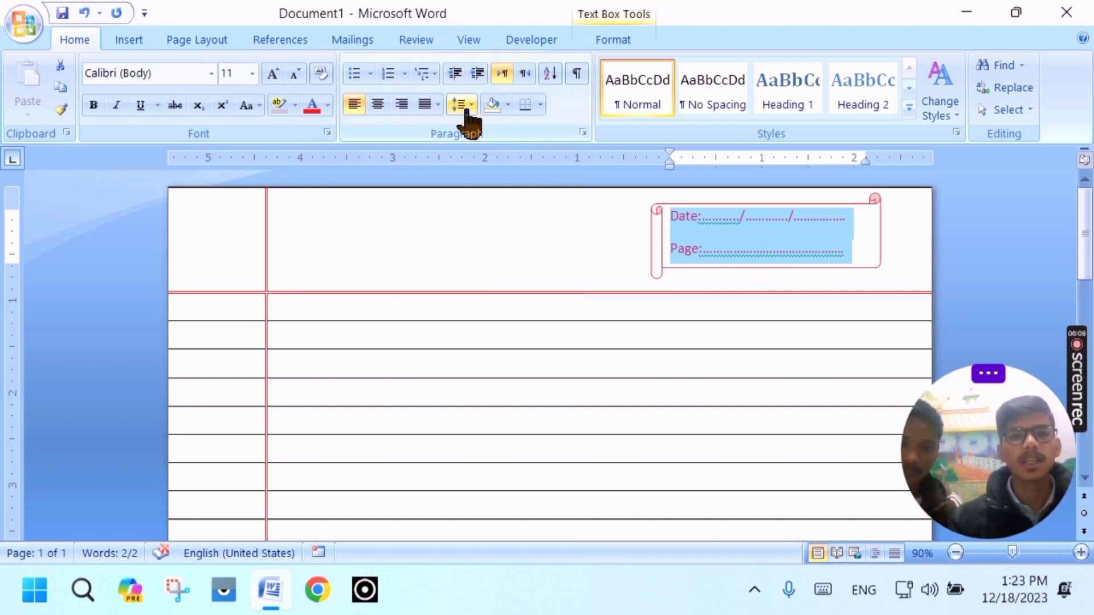
left_click(466, 109)
left_click(501, 132)
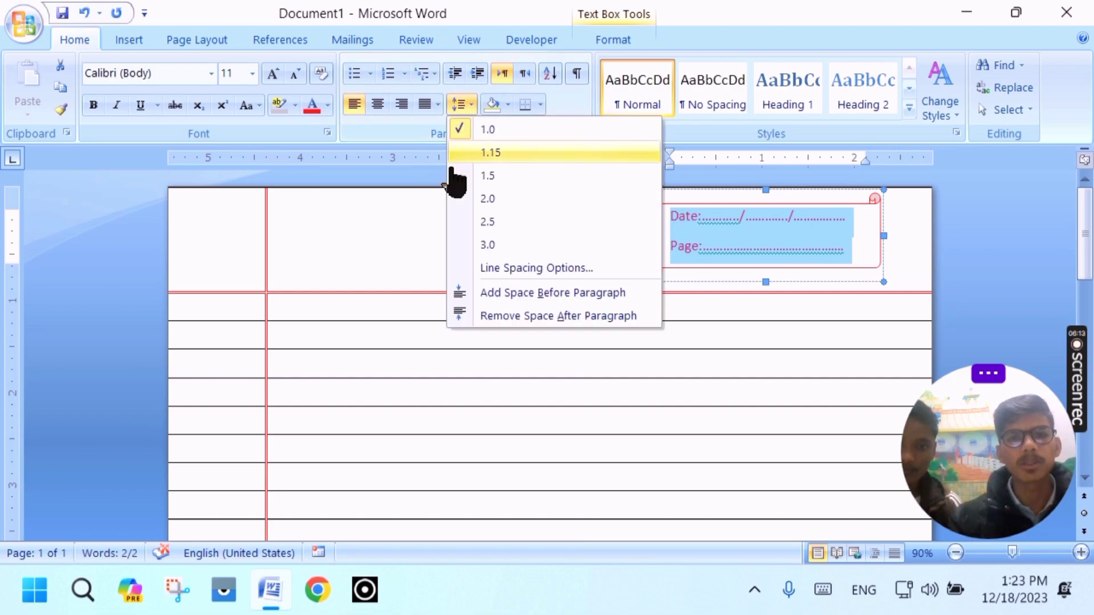
left_click(468, 108)
left_click(509, 317)
left_click(506, 315)
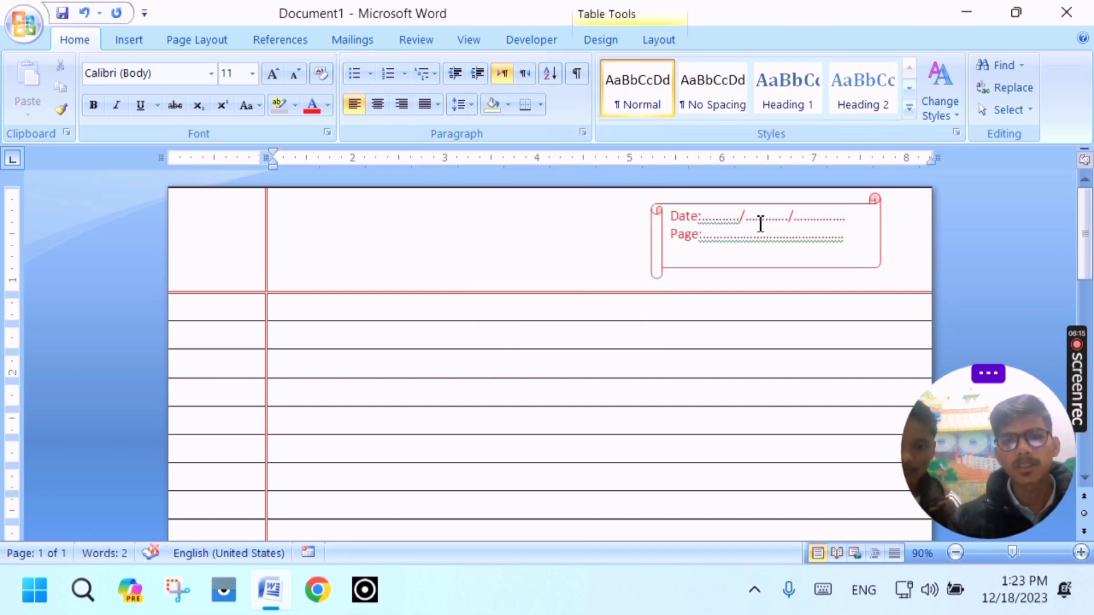
left_click(764, 232)
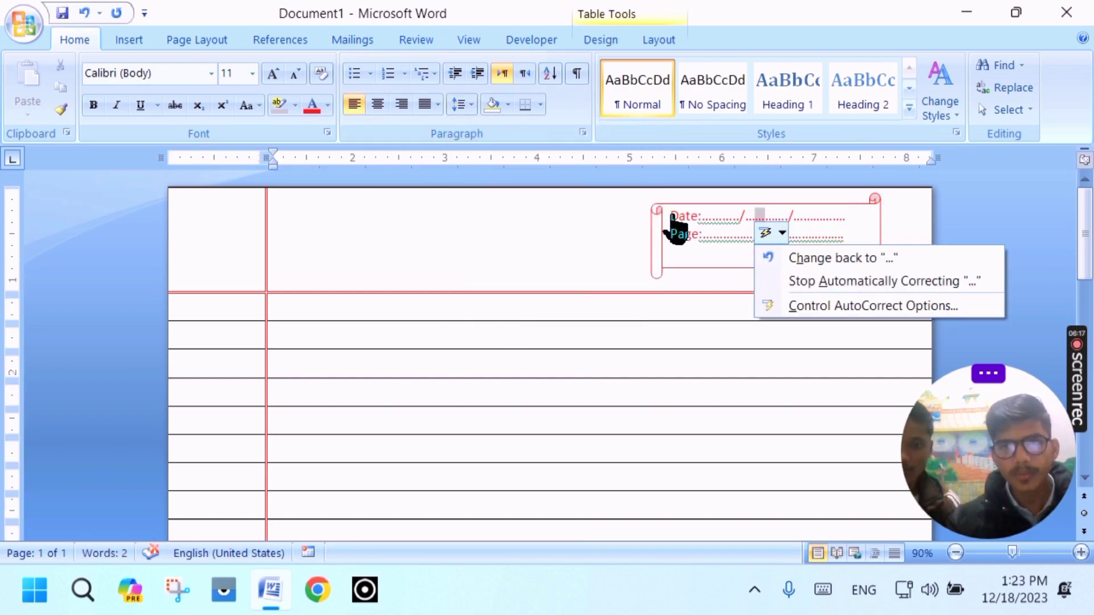
Step: Insert a blank line above Date and shrink it to font size 5
left_click(673, 216)
key("Return")
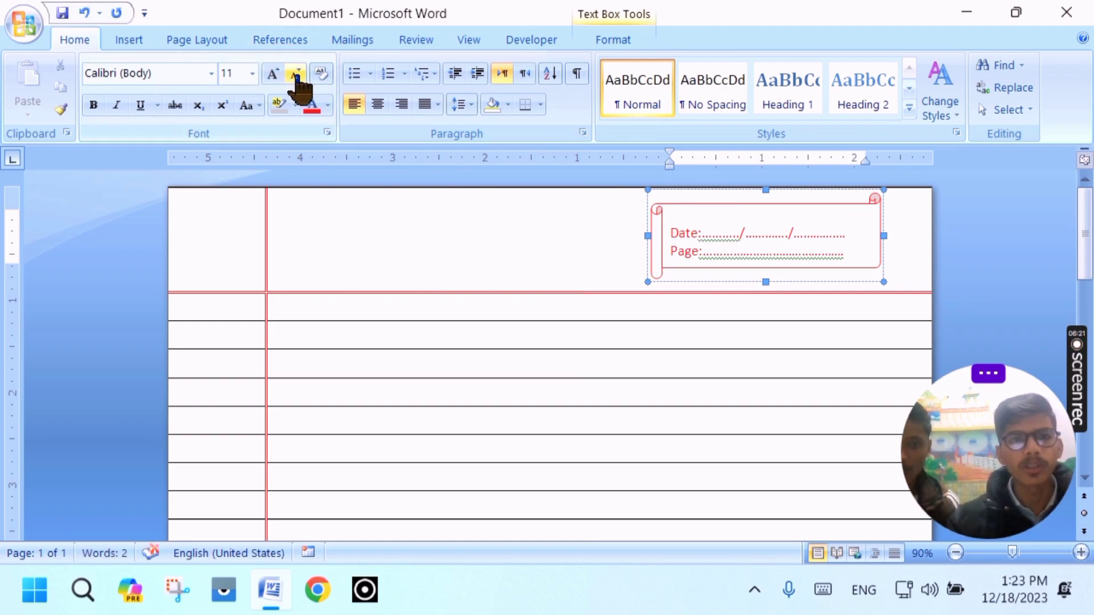
left_click(296, 75)
left_click(296, 74)
left_click(295, 74)
left_click(296, 74)
left_click(296, 74)
left_click(296, 74)
left_click(296, 74)
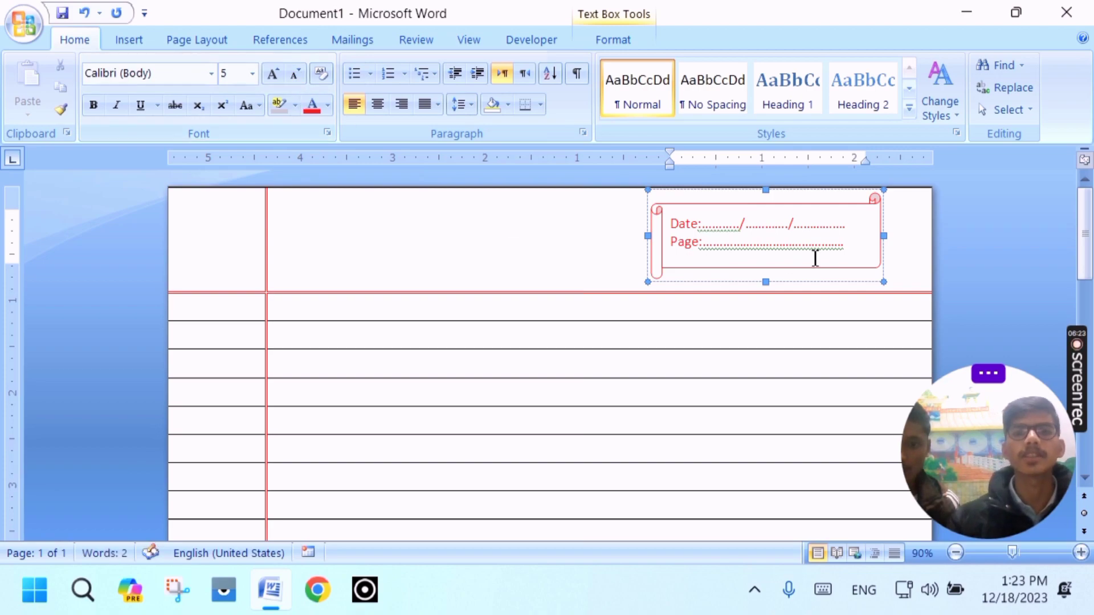
left_click(603, 350)
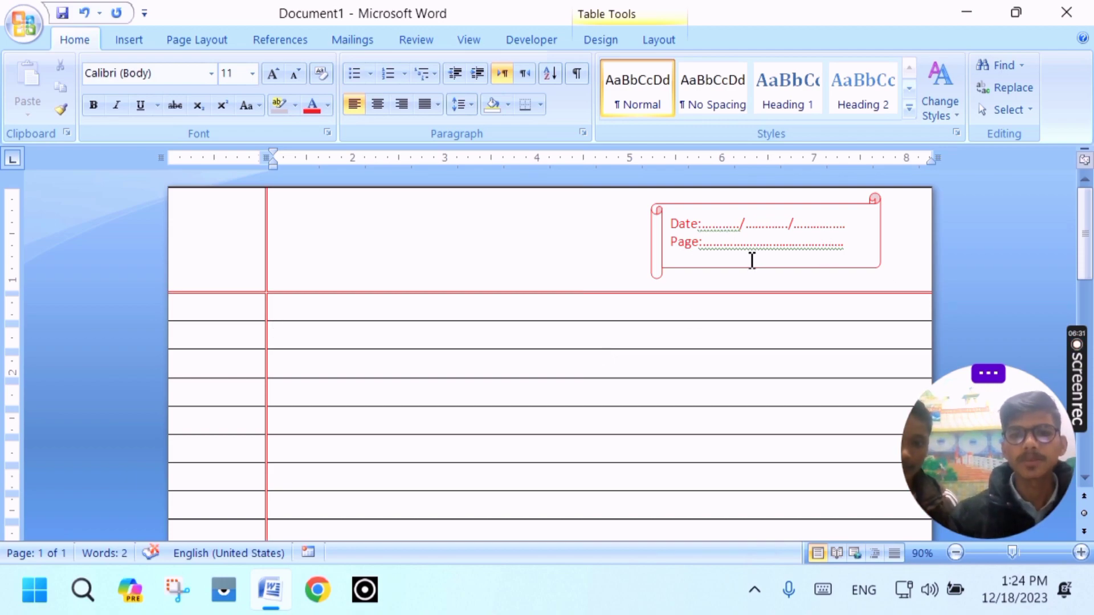
left_click(461, 337)
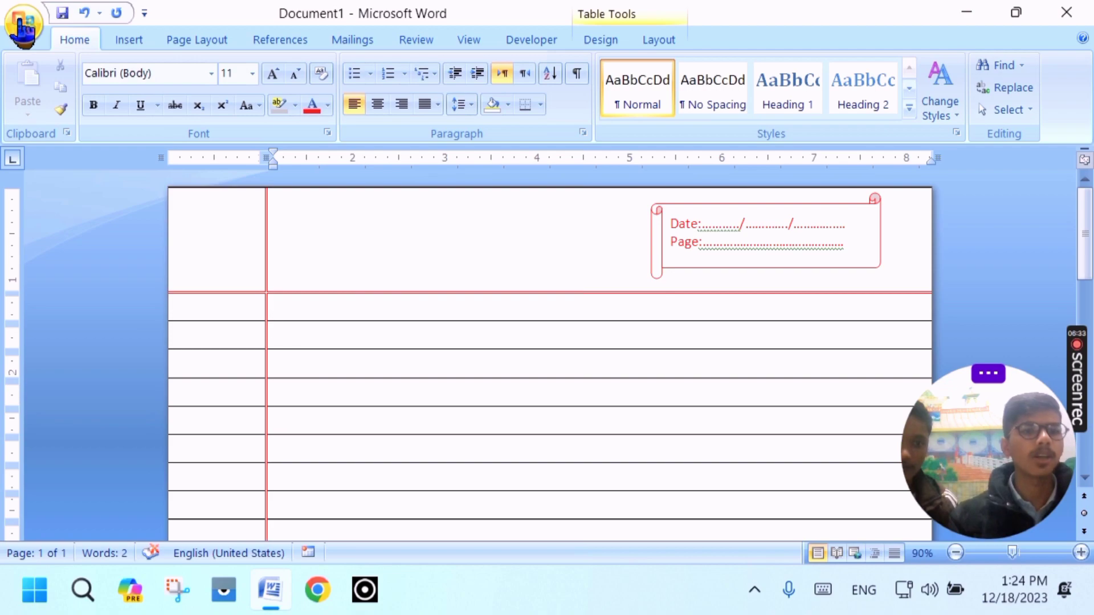
Step: In Word Options > Proofing, uncheck 'Mark grammar errors as you type' and 'Check grammar with spelling'
left_click(24, 24)
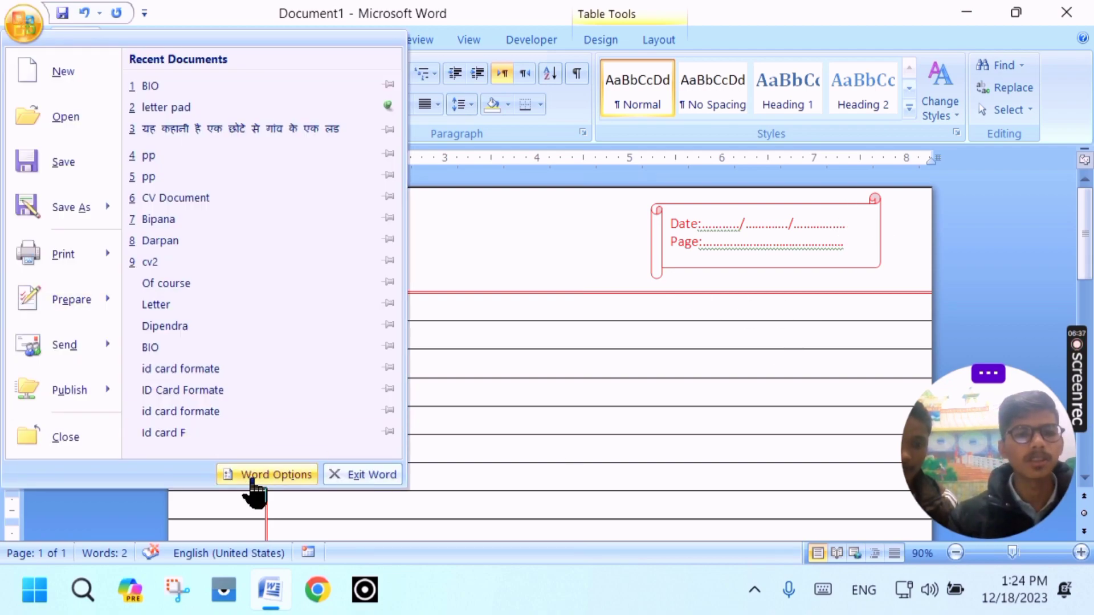
left_click(251, 478)
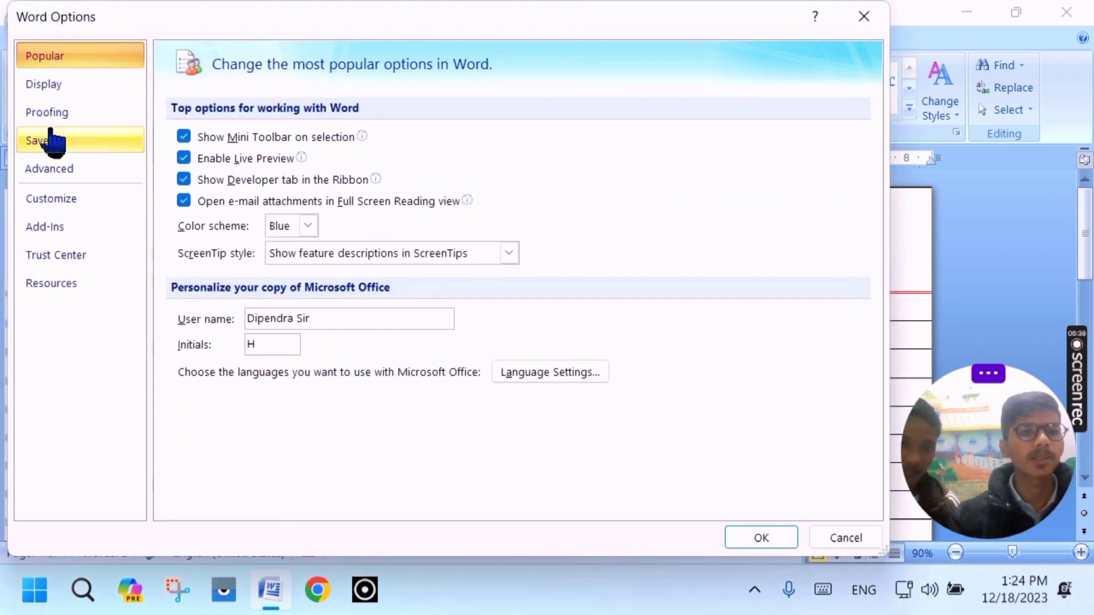
left_click(49, 118)
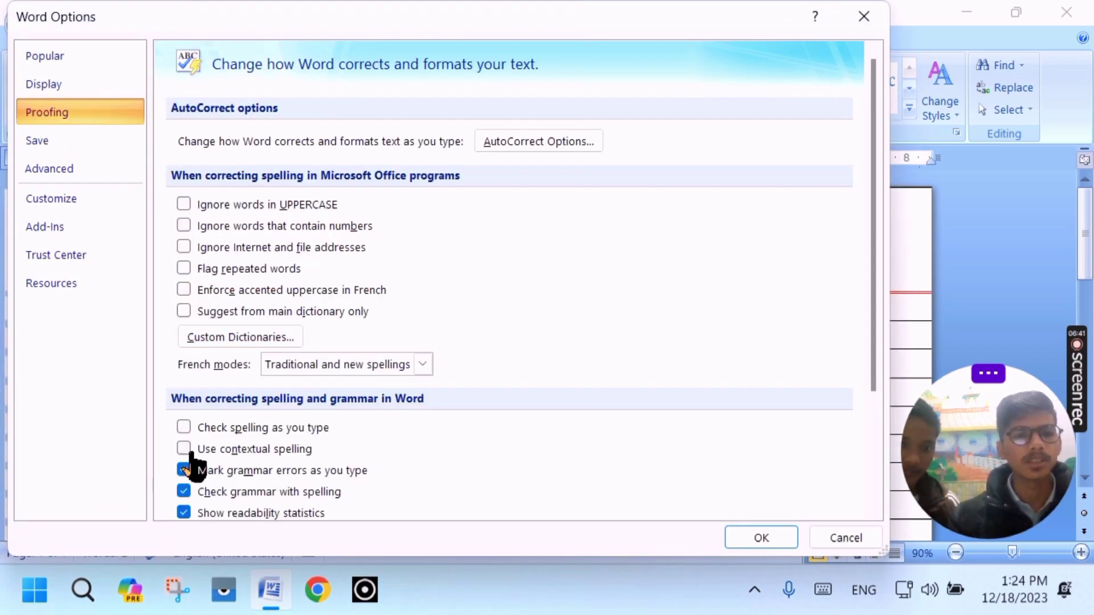
left_click(192, 473)
scroll(197, 487, "down", 3)
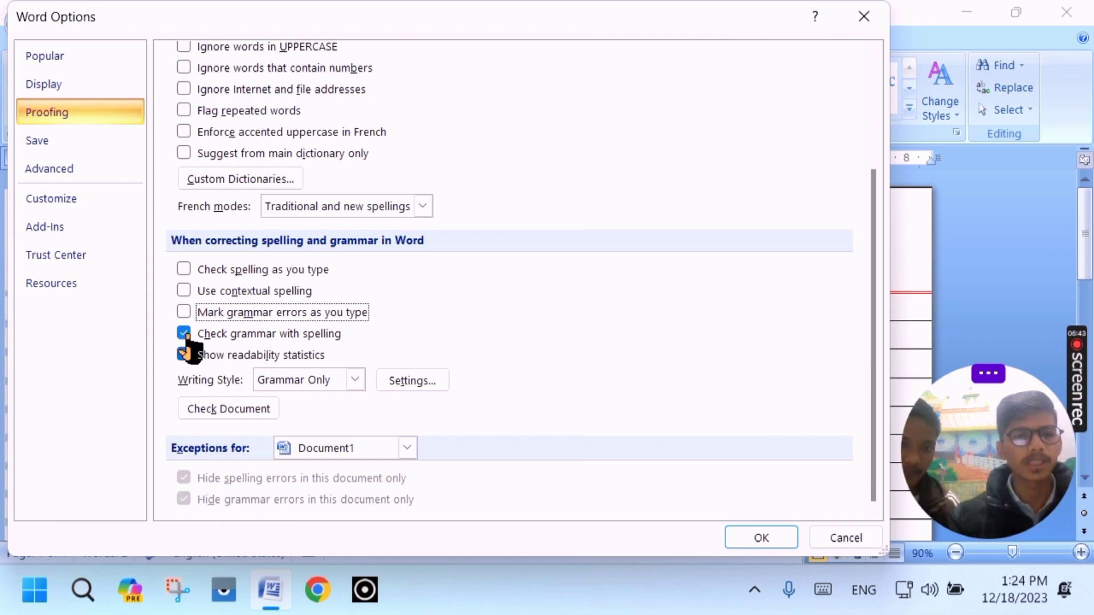
left_click(190, 335)
left_click(789, 541)
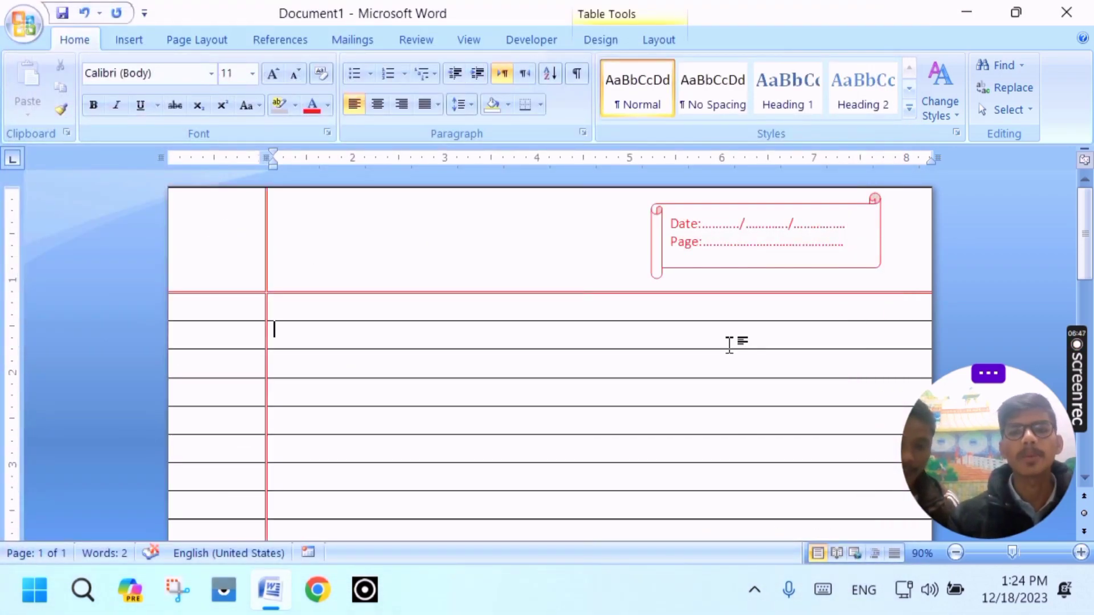
right_click(732, 355)
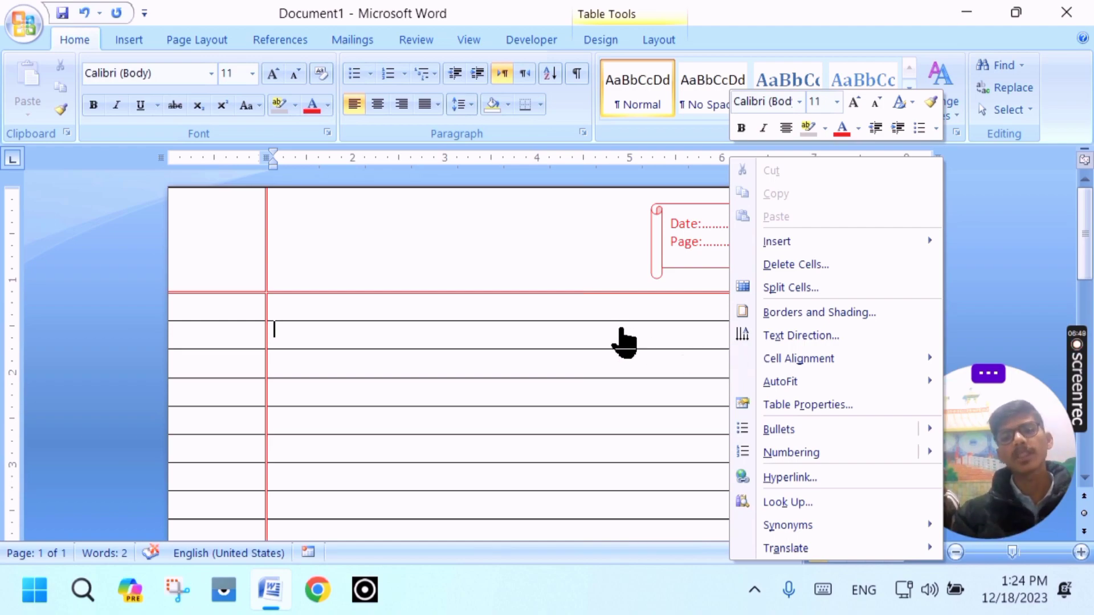
left_click(622, 337)
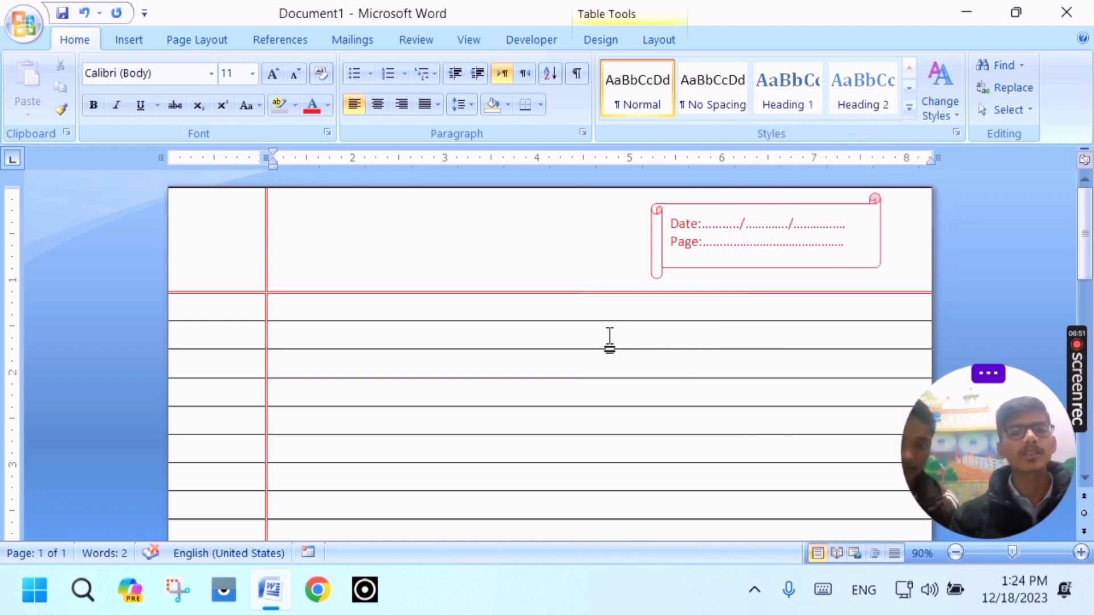